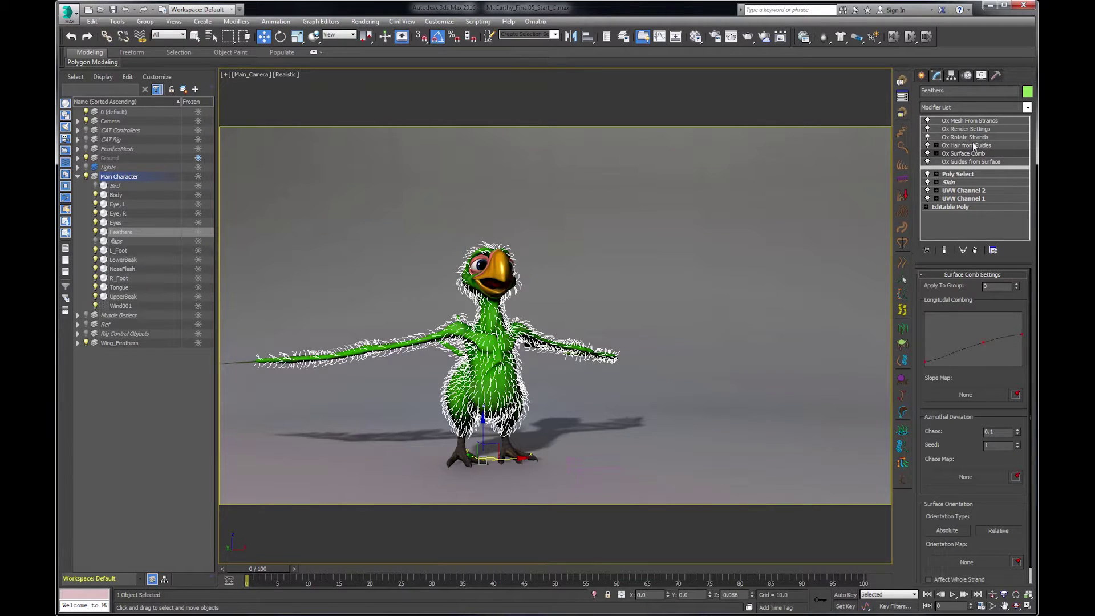
# - Review the Rotate Strands, Surface Comb and Guides from Surface settings on the feathers, with a perspective close-up of the wing guides
pyautogui.click(972, 144)
pyautogui.click(970, 140)
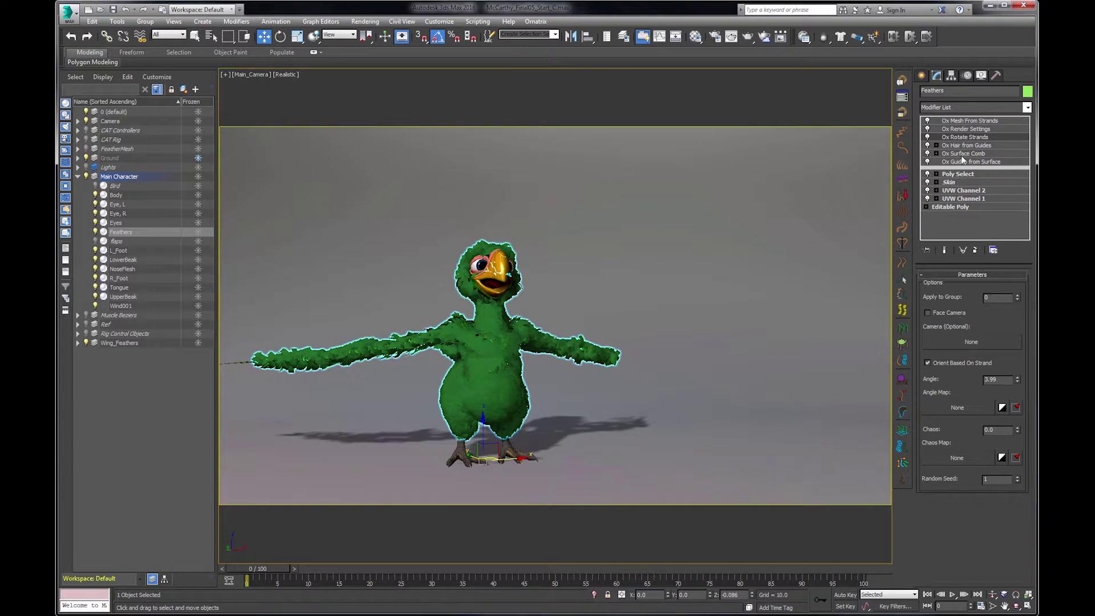
pyautogui.click(962, 154)
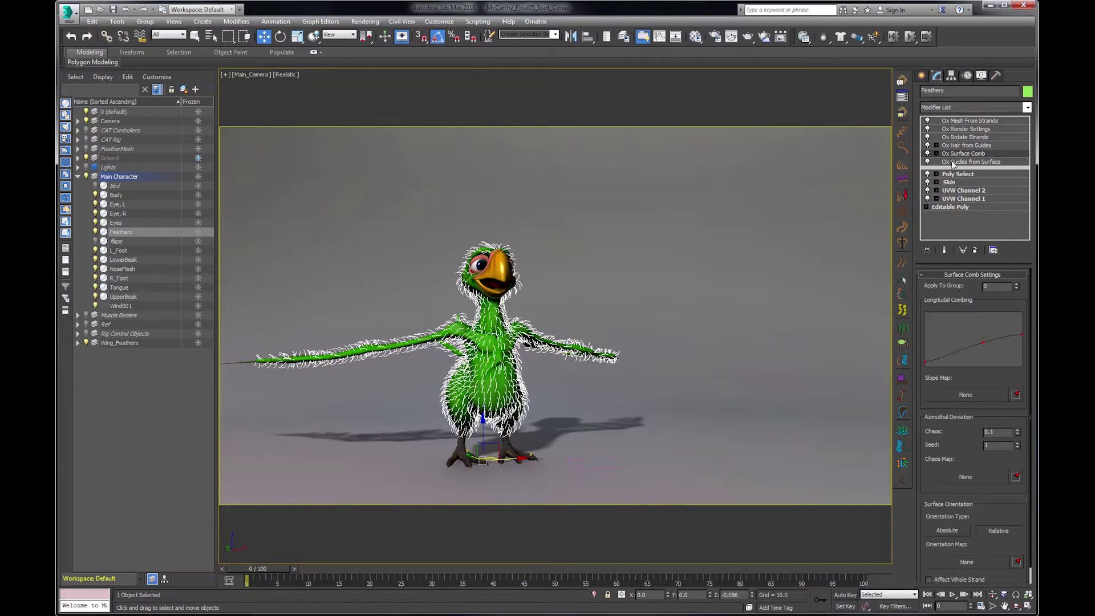
pyautogui.click(955, 162)
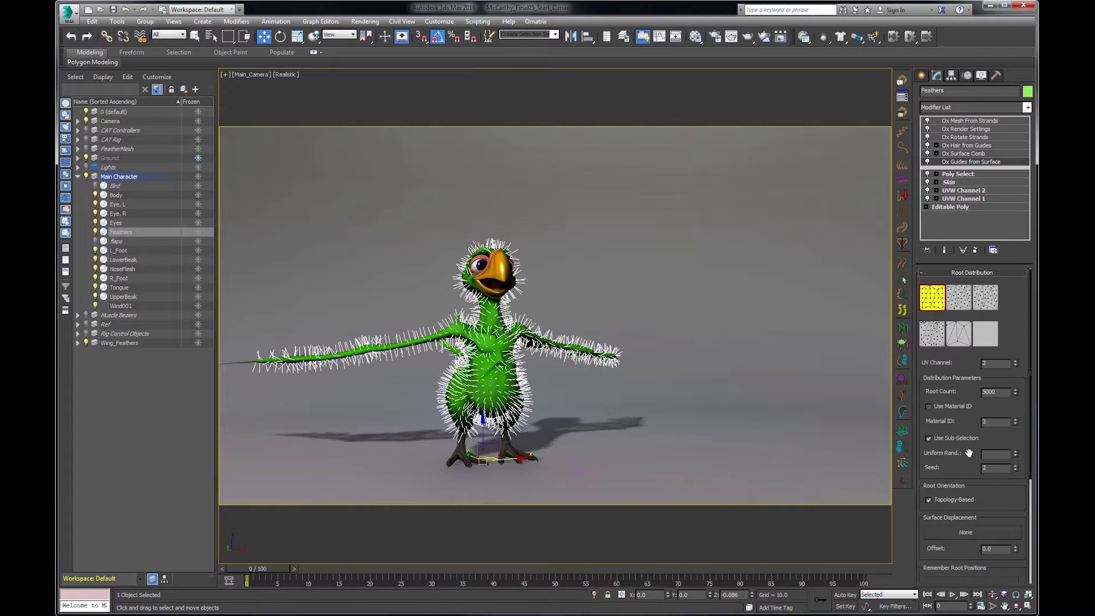
pyautogui.scroll(-3, 968, 462)
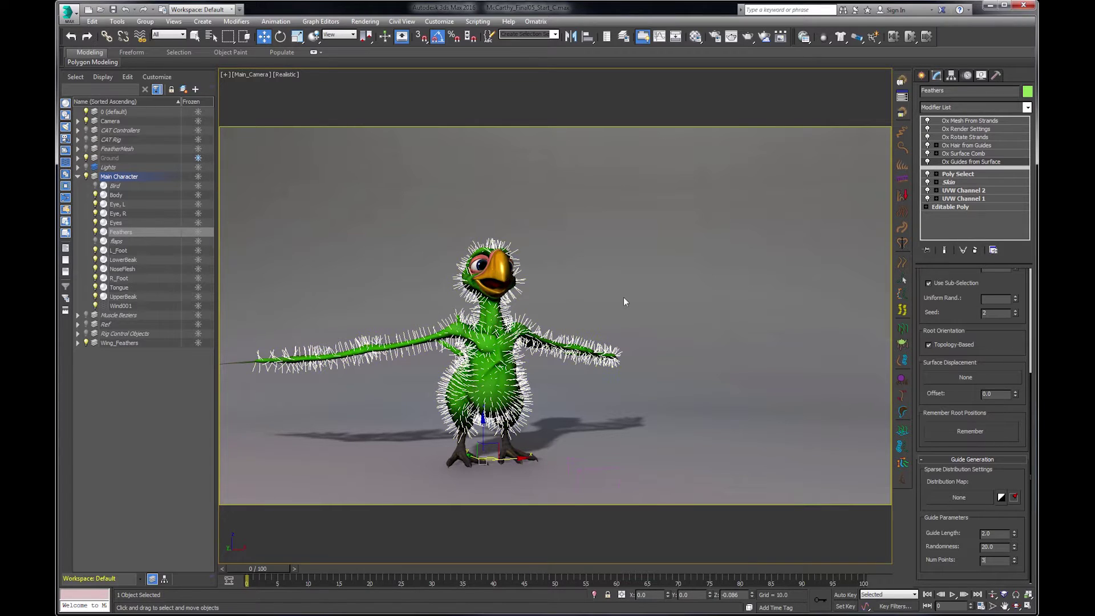
pyautogui.press('p')
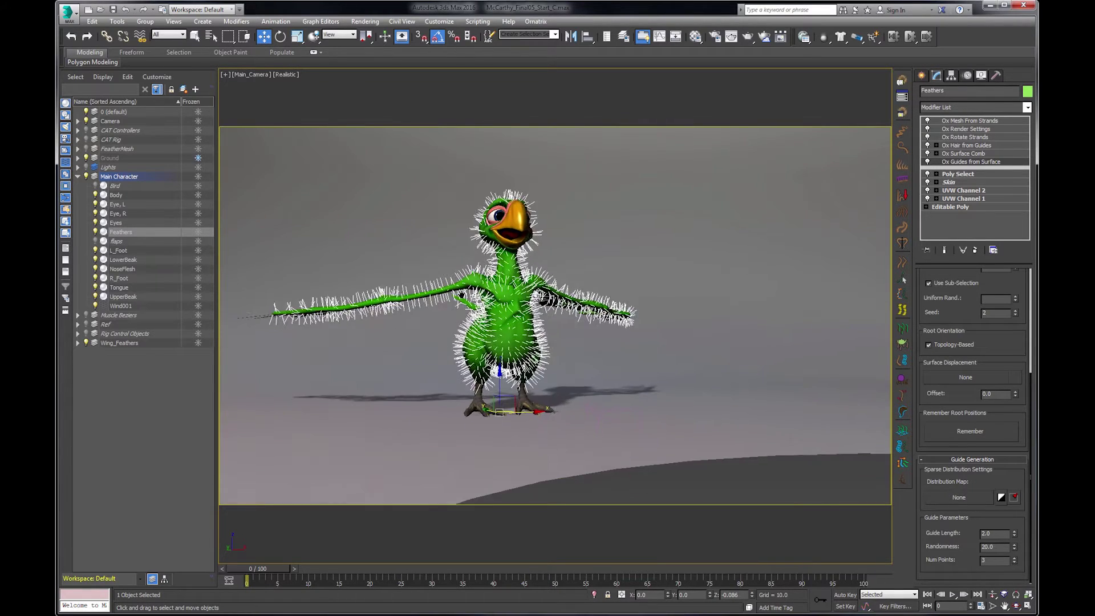
pyautogui.scroll(3, 625, 298)
pyautogui.scroll(5, 557, 300)
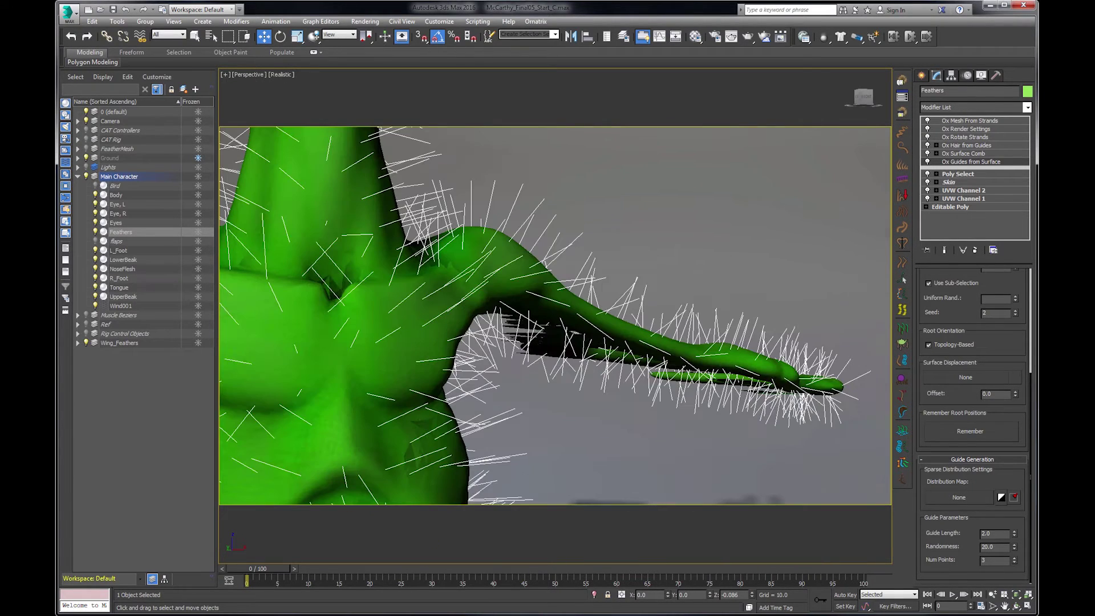
# - Show the end result of the full modifier stack and set the guides' Num Points to 8
pyautogui.click(945, 251)
pyautogui.click(993, 560)
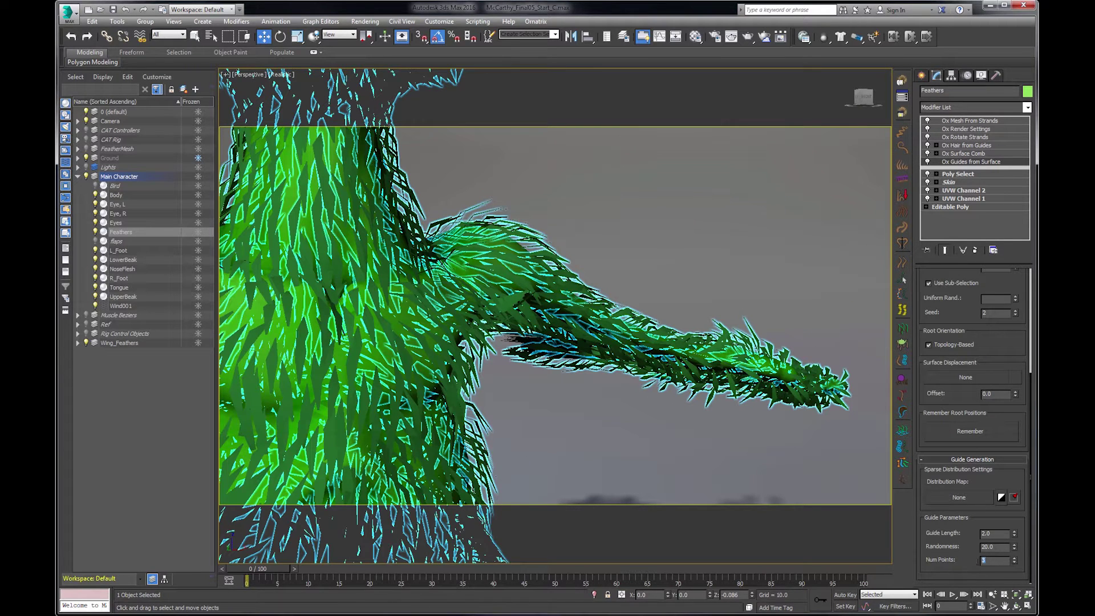
pyautogui.write('8')
pyautogui.hotkey('shift', 'Tab')
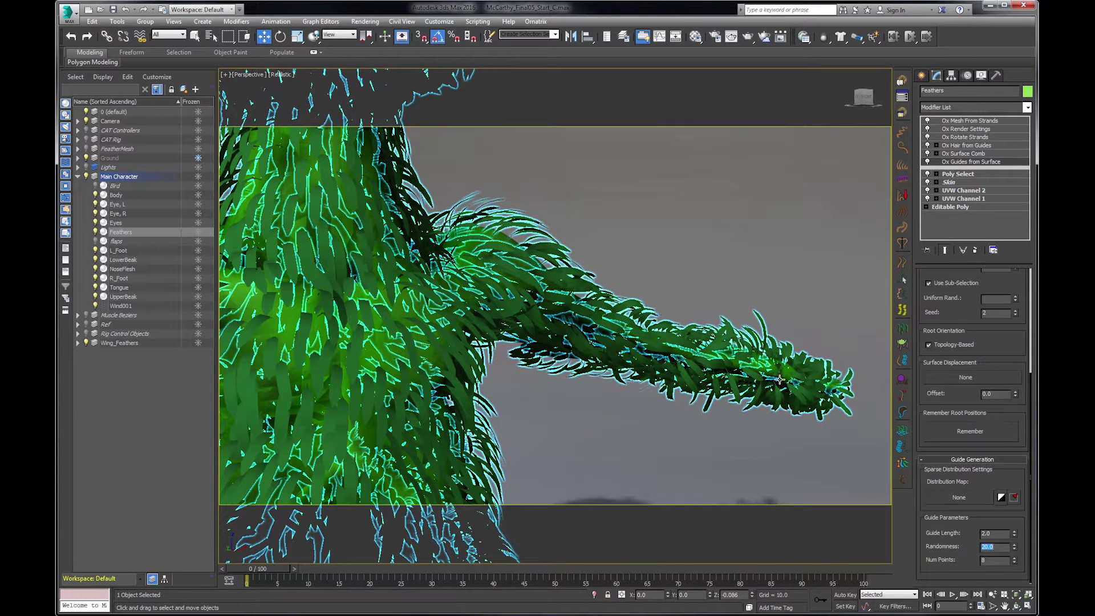
# - Set the guides' Num Points back to 3
pyautogui.click(983, 561)
pyautogui.write('3')
pyautogui.hotkey('shift', 'Tab')
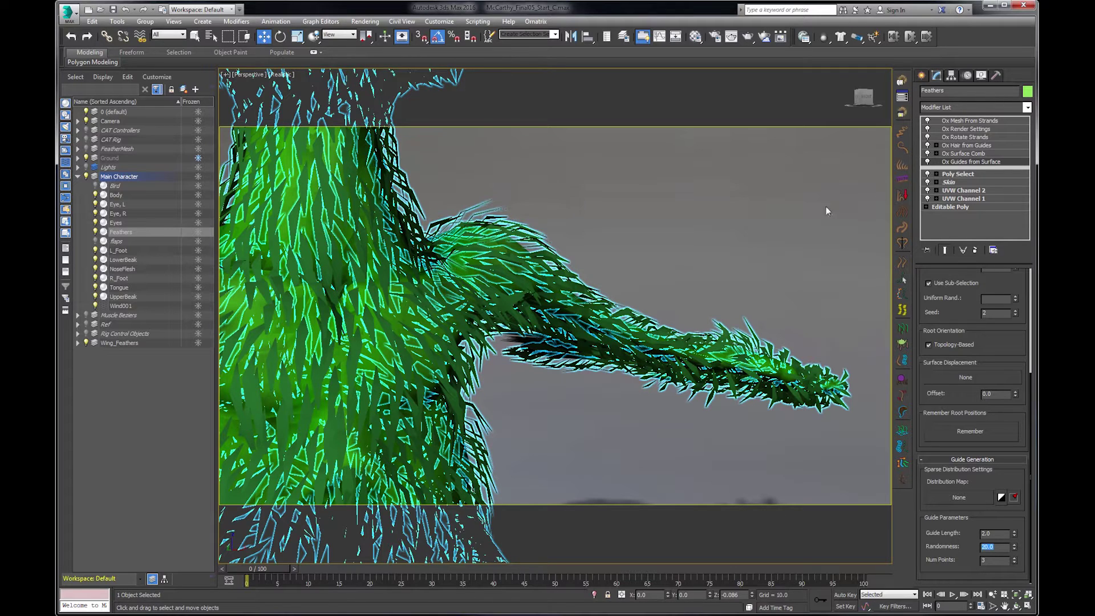
# - Add an Ox Dynamics modifier above Ox Surface Comb with the end result hidden, and run the simulation without animation
pyautogui.click(971, 154)
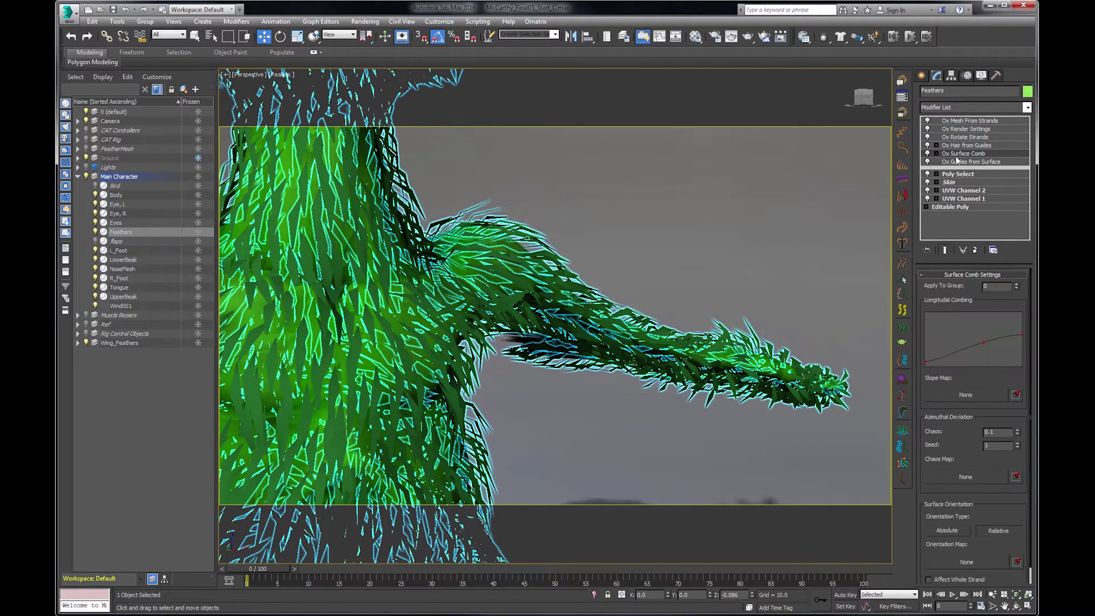
pyautogui.click(946, 251)
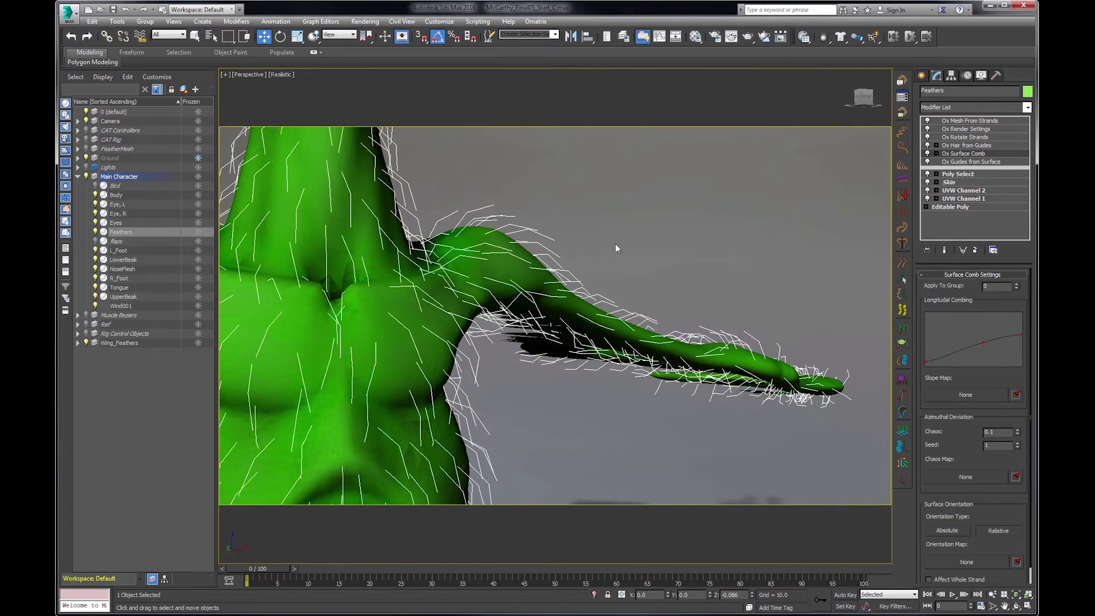
pyautogui.scroll(-4, 615, 249)
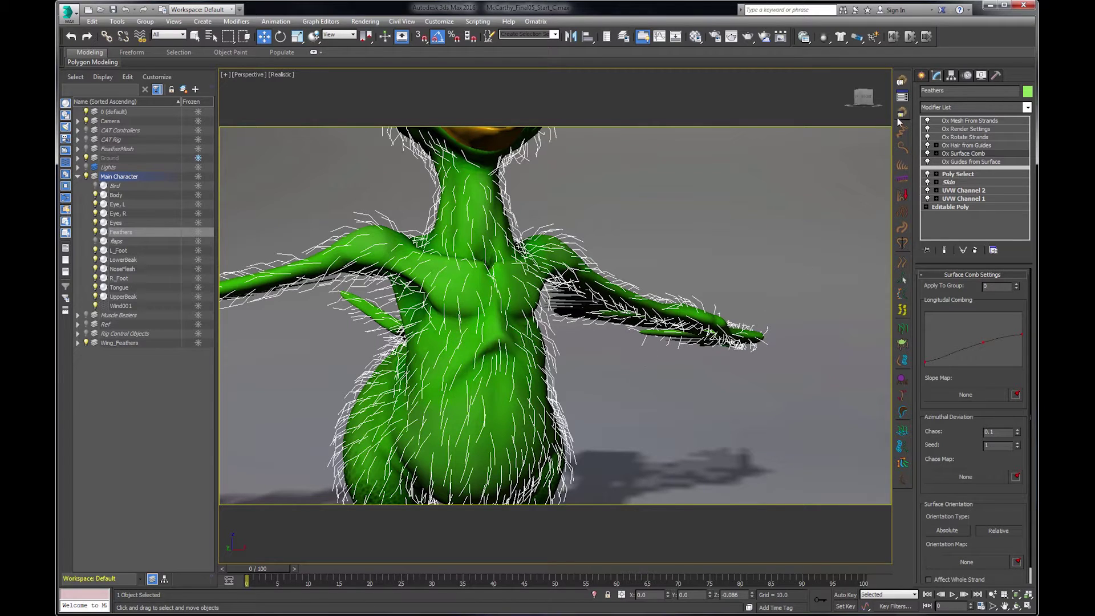
pyautogui.click(902, 380)
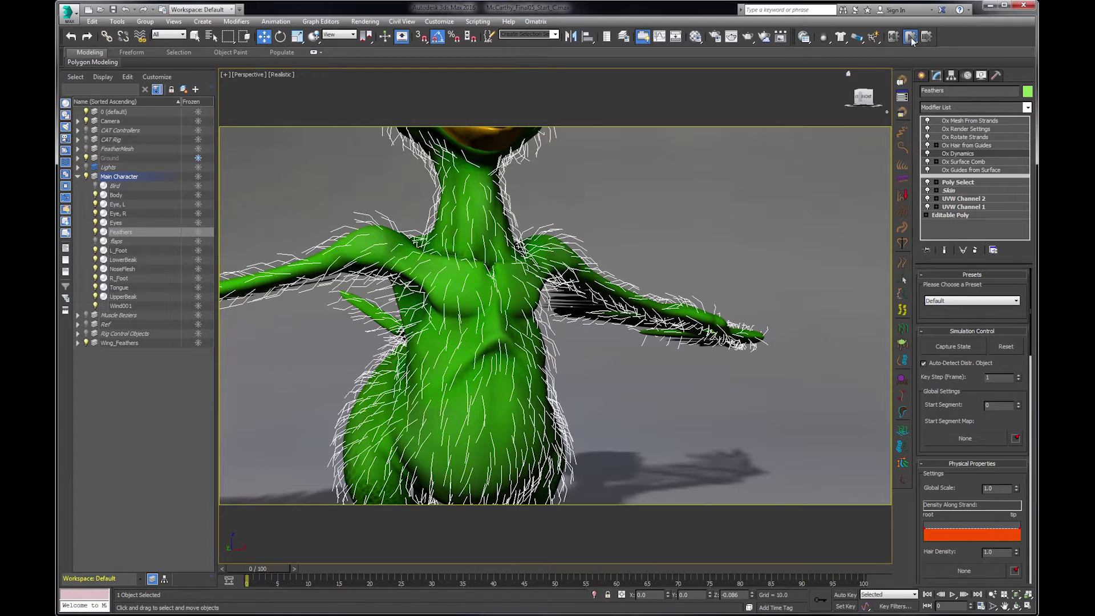
pyautogui.moveTo(912, 38); pyautogui.dragTo(929, 67)
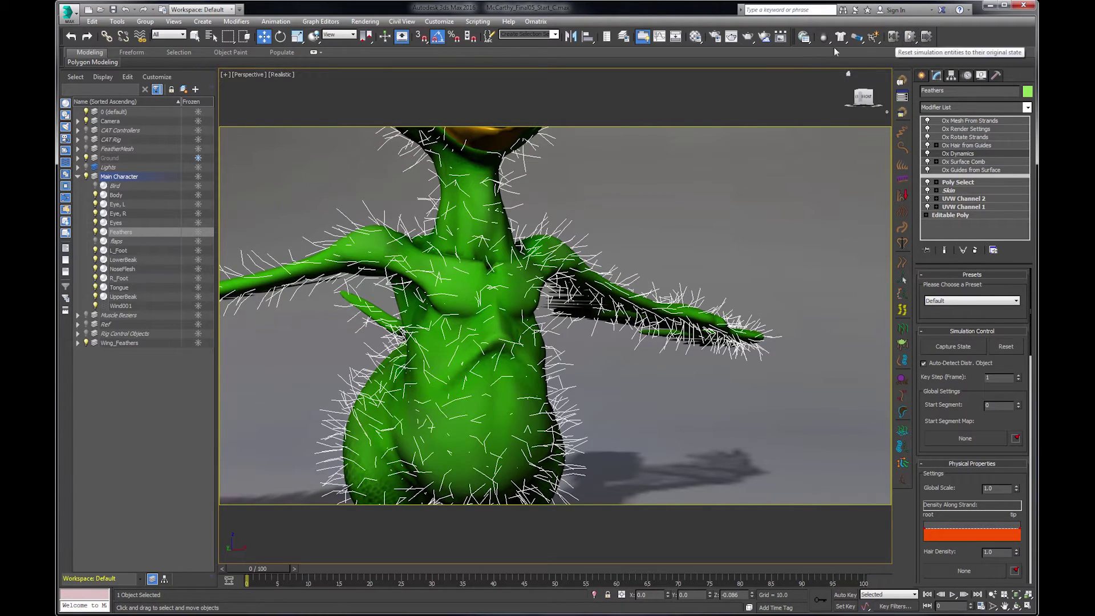
# - Enable the MassFX Visualizer in the MassFX Tools to display the feather collision shapes
pyautogui.click(805, 38)
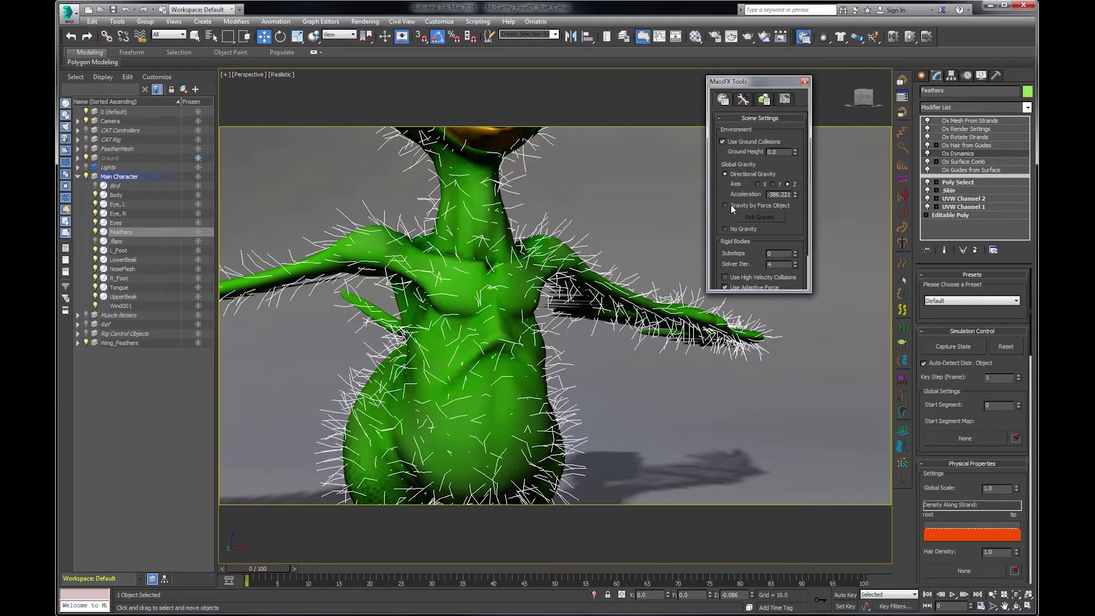
pyautogui.scroll(-3, 733, 199)
pyautogui.scroll(3, 734, 188)
pyautogui.click(785, 99)
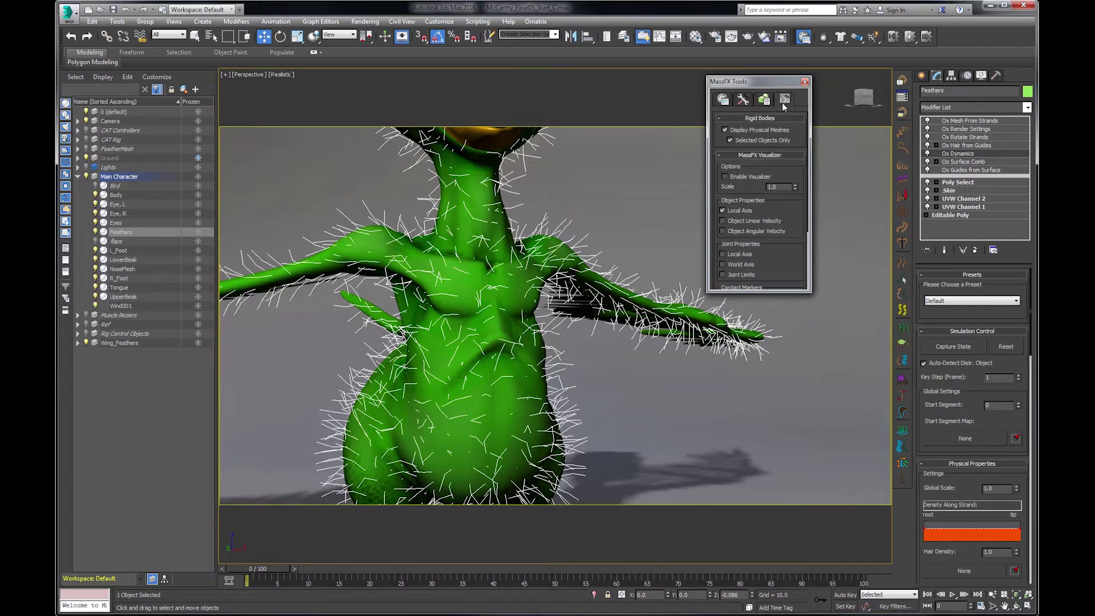
pyautogui.click(728, 178)
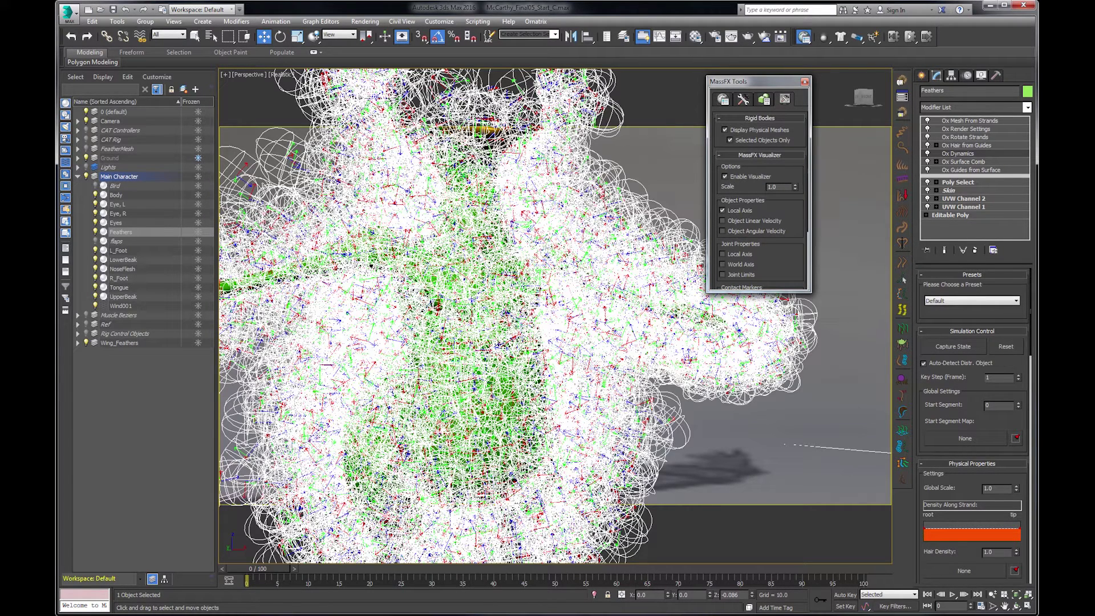
# - Set the Global Radius in the Mutual Forces settings of Ox Dynamics to 1.0
pyautogui.moveTo(937, 416); pyautogui.dragTo(944, 131)
pyautogui.moveTo(936, 404); pyautogui.dragTo(939, 247)
pyautogui.moveTo(979, 494); pyautogui.dragTo(980, 364)
pyautogui.moveTo(977, 437); pyautogui.dragTo(978, 385)
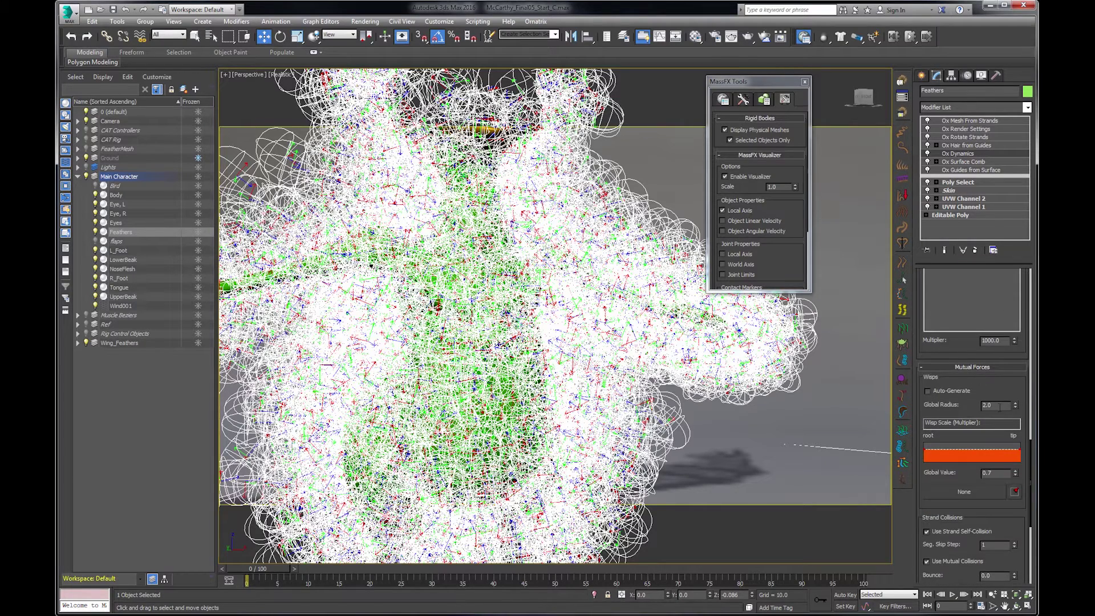
pyautogui.press('Tab')
pyautogui.write('1.0')
# - Test the strand simulation without animation using the 1.0 collision radius, and reset it
pyautogui.click(911, 36)
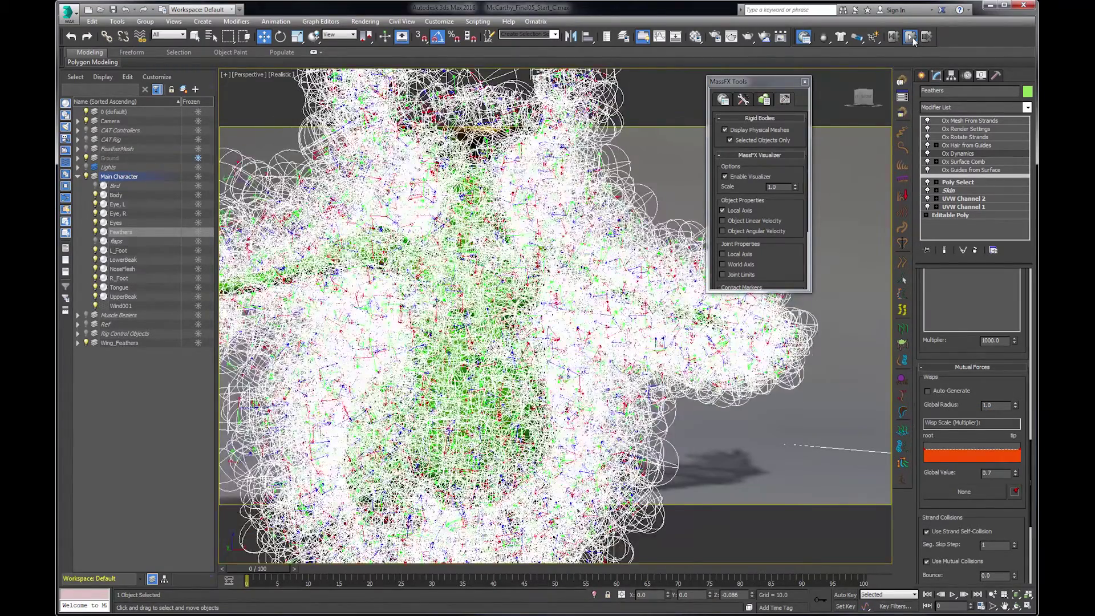
pyautogui.click(911, 37)
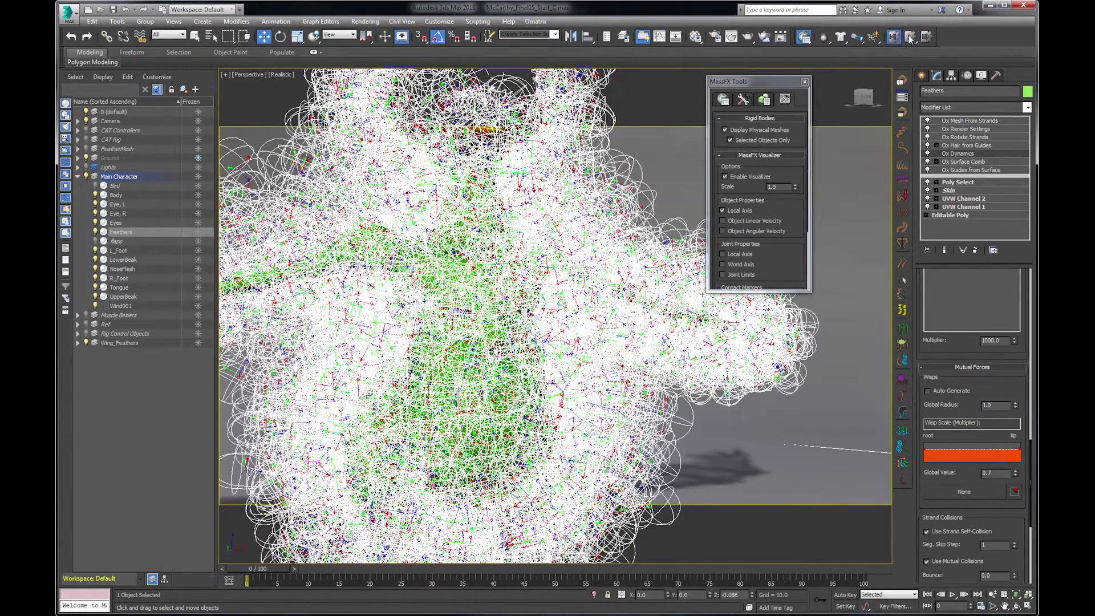
pyautogui.click(912, 38)
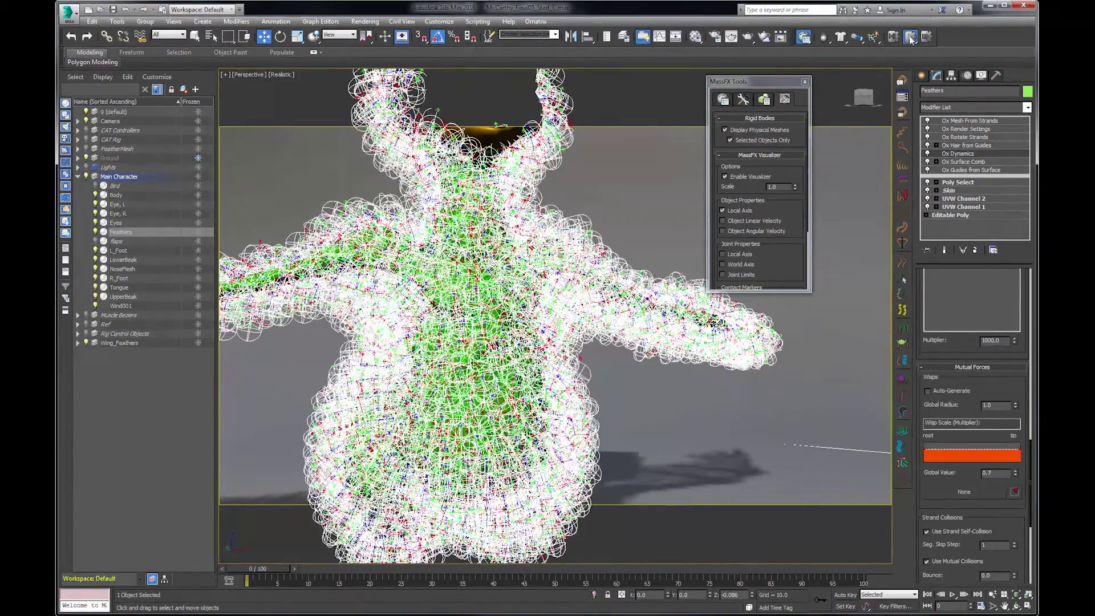
pyautogui.click(911, 37)
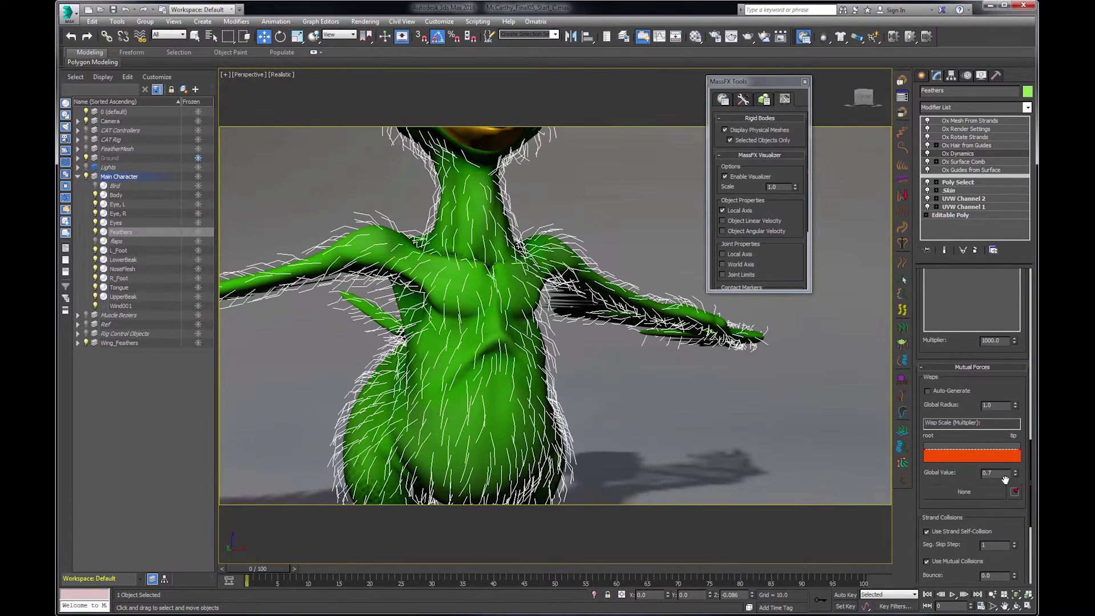
# - Set the Mutual Forces Global Radius to 0.5, test the simulation and reset it
pyautogui.click(995, 405)
pyautogui.click(911, 37)
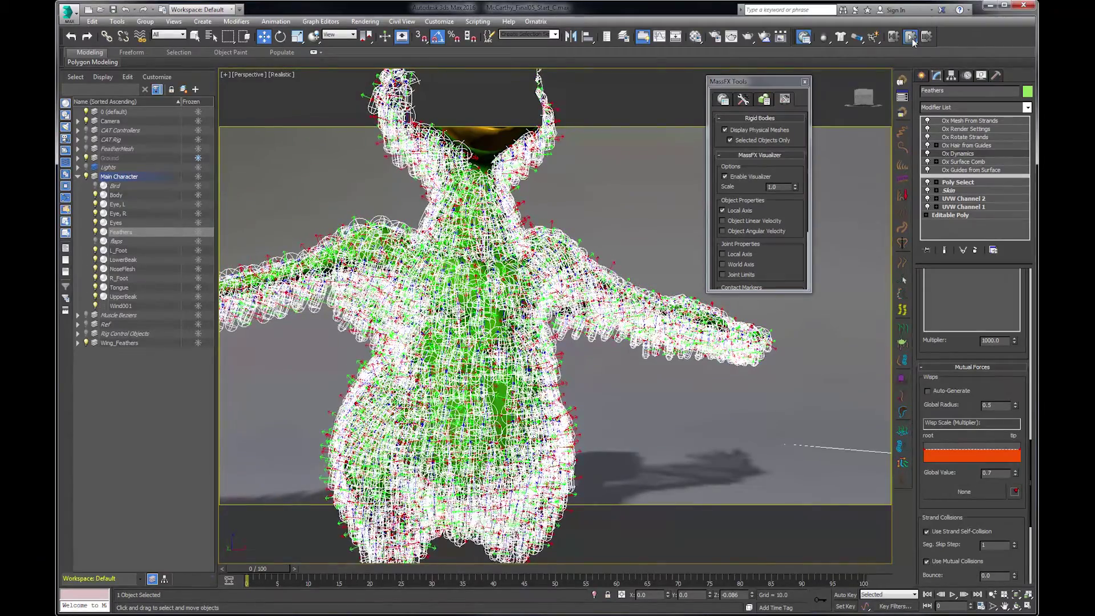
pyautogui.click(894, 37)
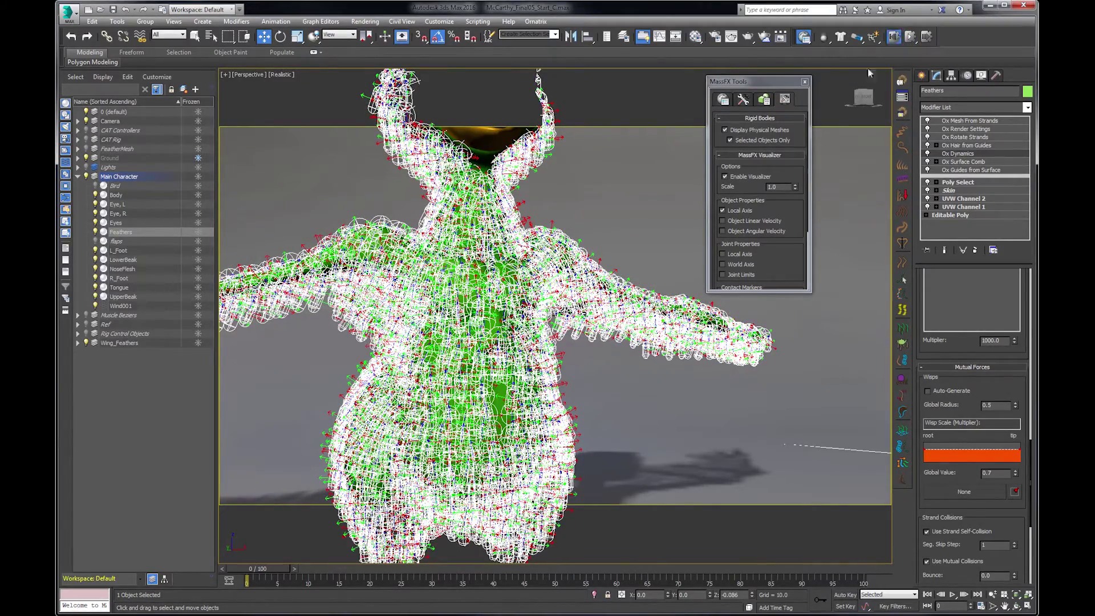
# - Turn off the MassFX Visualizer, close the MassFX Tools and run the strand simulation without animation
pyautogui.click(744, 171)
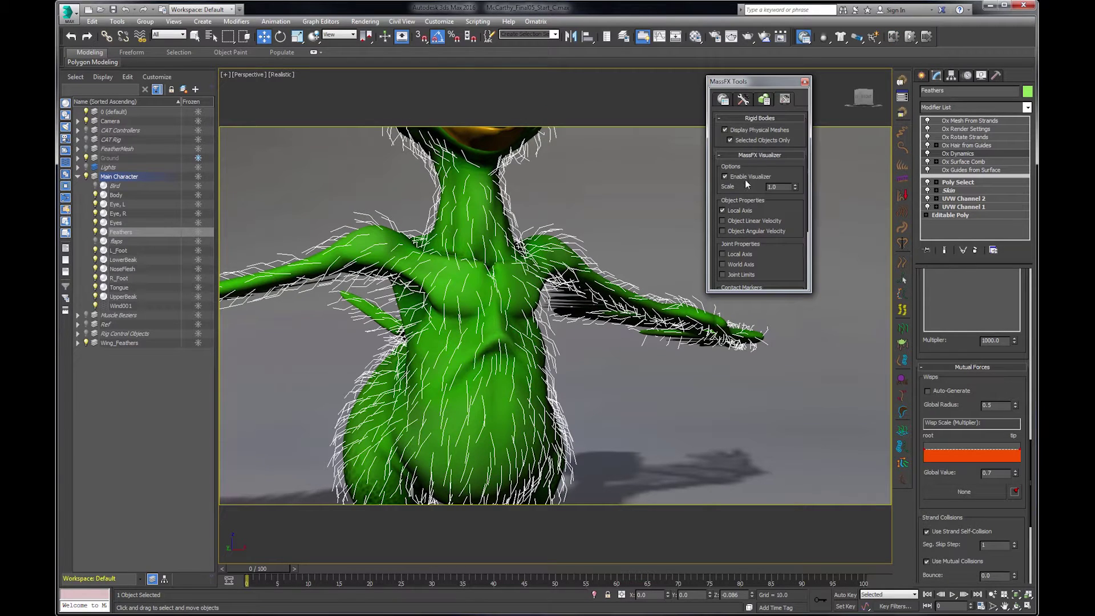
pyautogui.click(805, 81)
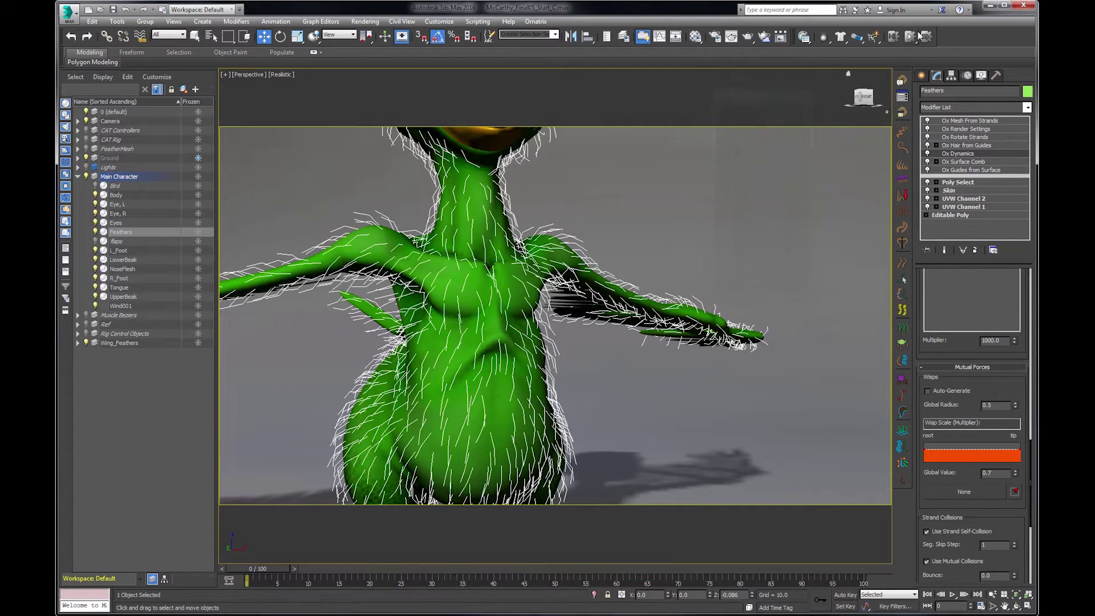
pyautogui.click(911, 38)
# - Set the Hair Density in the Ox Dynamics physical properties to 0.3
pyautogui.scroll(6, 948, 348)
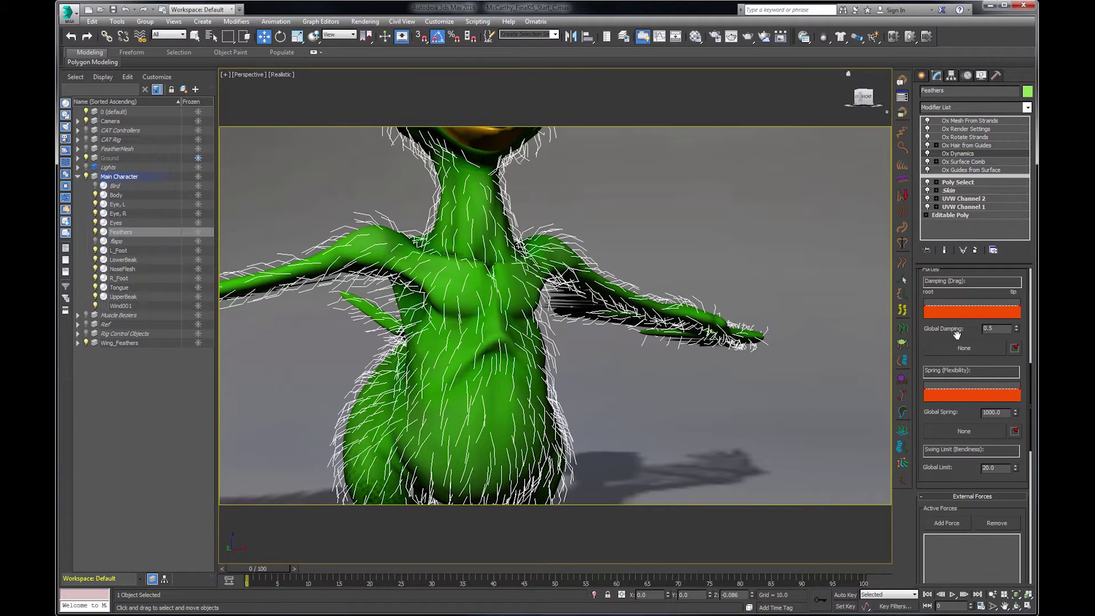
pyautogui.moveTo(956, 335); pyautogui.dragTo(953, 502)
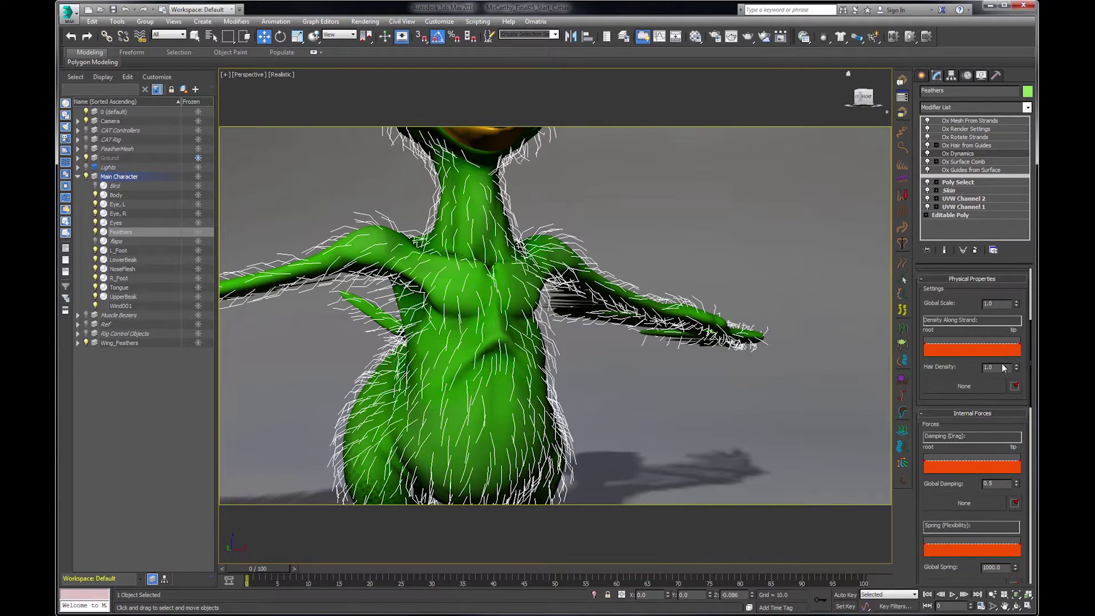
pyautogui.doubleClick(998, 367)
pyautogui.write('0.3')
pyautogui.hotkey('shift', 'Tab')
# - Set the Global Damping in the internal forces to 1.0
pyautogui.scroll(-3, 969, 358)
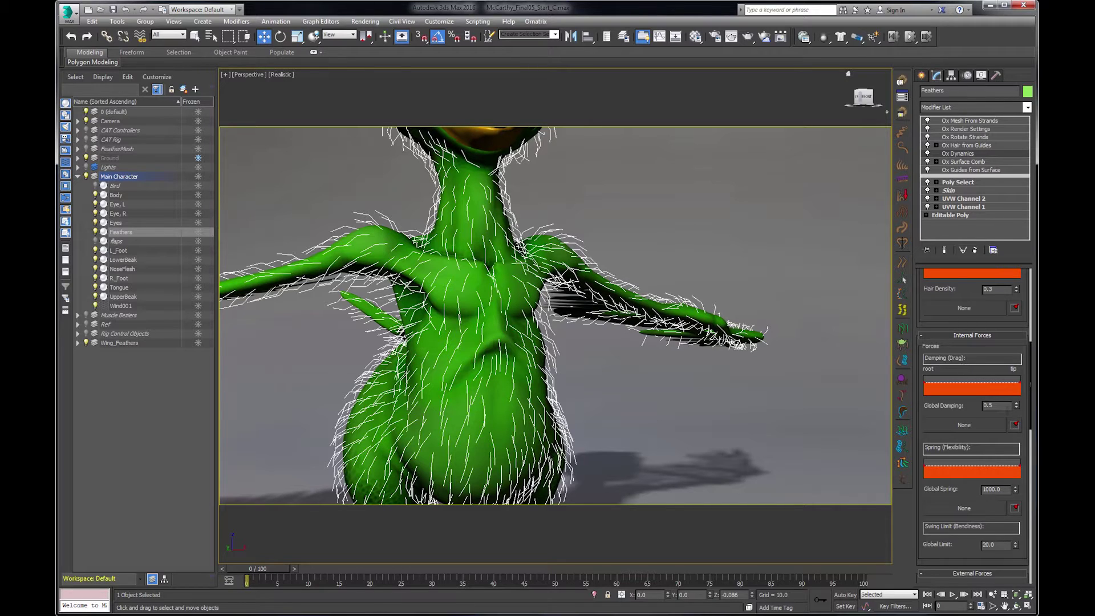
pyautogui.doubleClick(1007, 407)
pyautogui.write('1.0')
pyautogui.press('Tab')
# - Keep the Global Spring at 1000.0 and set the Swing Limit's Global Limit to 1.0
pyautogui.moveTo(950, 450); pyautogui.dragTo(971, 354)
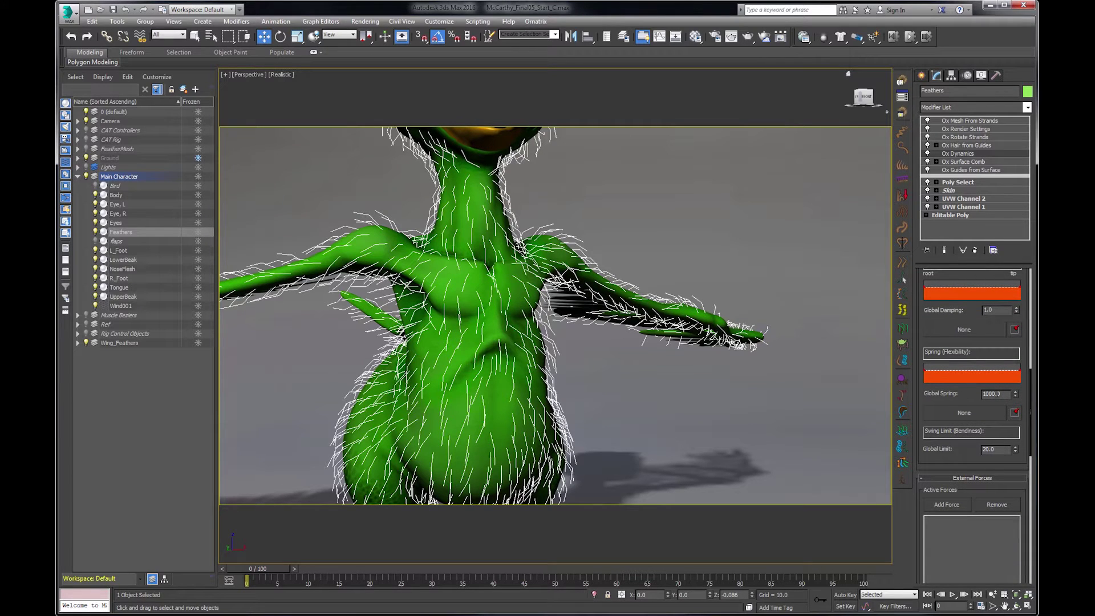
pyautogui.moveTo(999, 394); pyautogui.dragTo(982, 394)
pyautogui.click(1006, 396)
pyautogui.moveTo(997, 450); pyautogui.dragTo(957, 469)
pyautogui.write('1')
pyautogui.press('Tab')
# - Reset the simulation, test the feather guide strands without animation, and stop the run
pyautogui.click(894, 37)
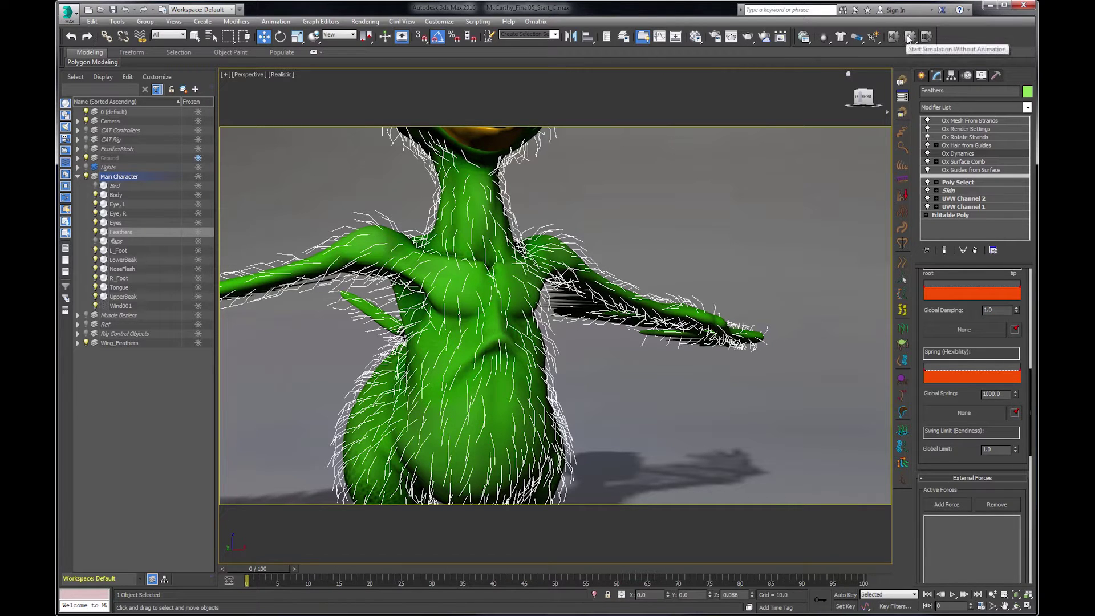
pyautogui.click(910, 37)
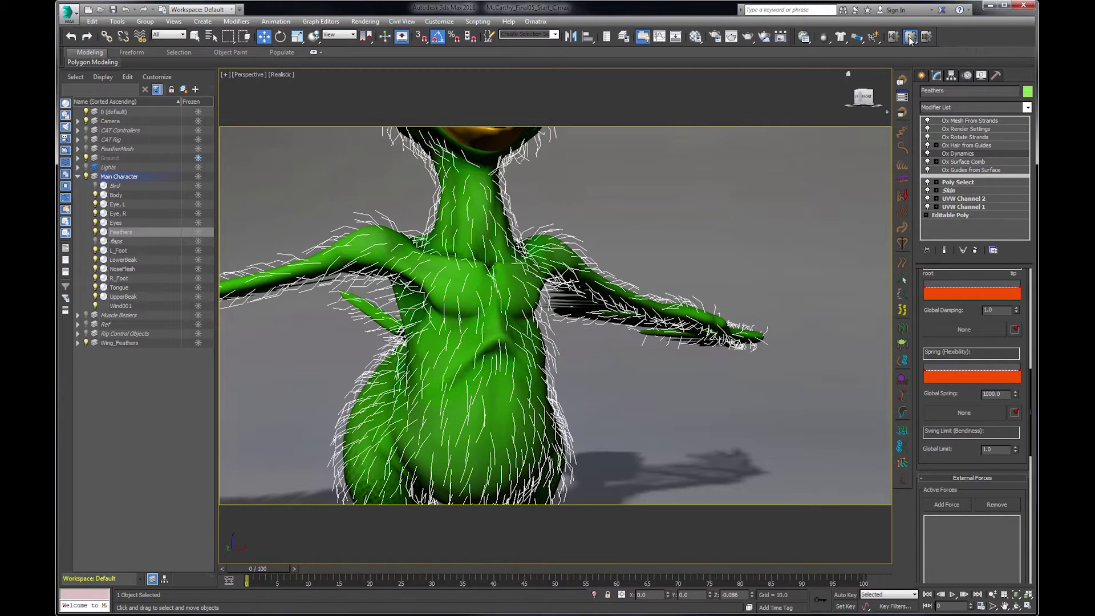
pyautogui.click(911, 36)
# - Run the full simulation with the character's animation on the feather guides with the whole bird framed, and reset it
pyautogui.click(927, 53)
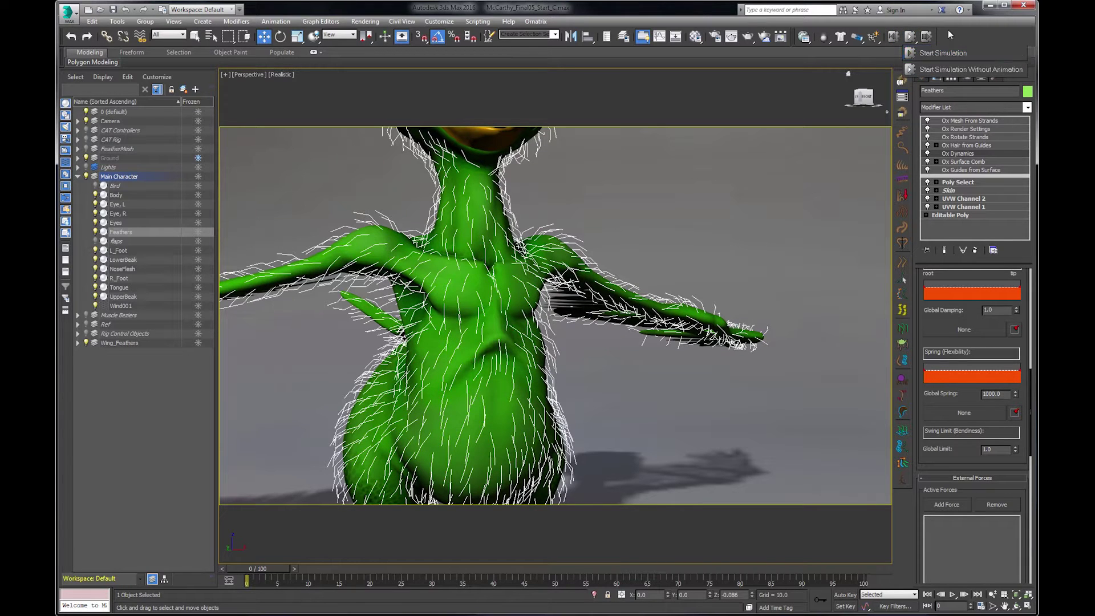
pyautogui.scroll(-3, 543, 208)
pyautogui.scroll(-4, 543, 207)
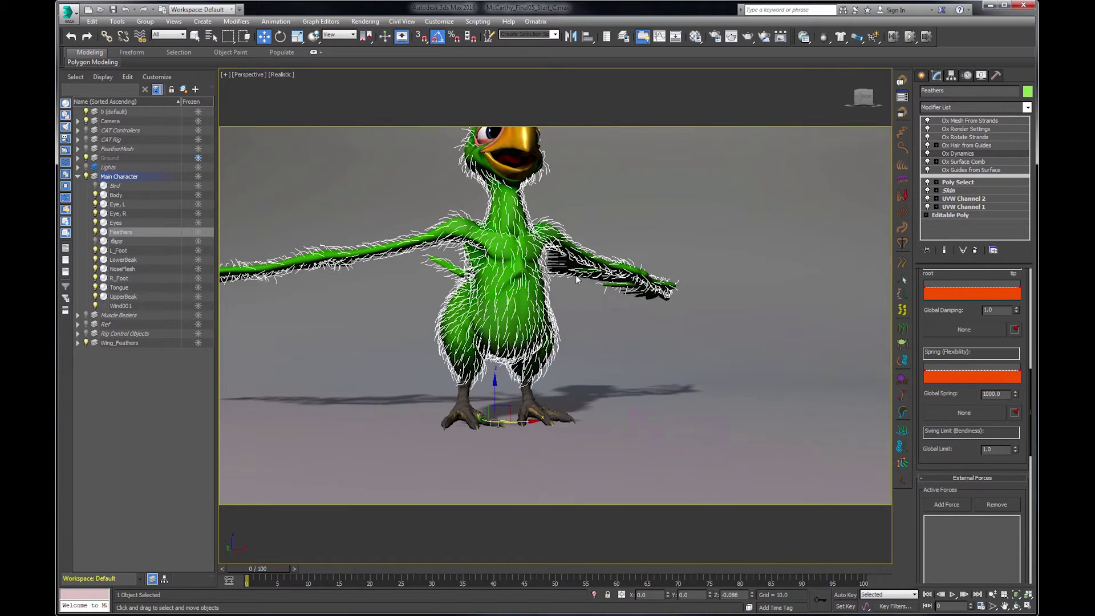
pyautogui.click(908, 38)
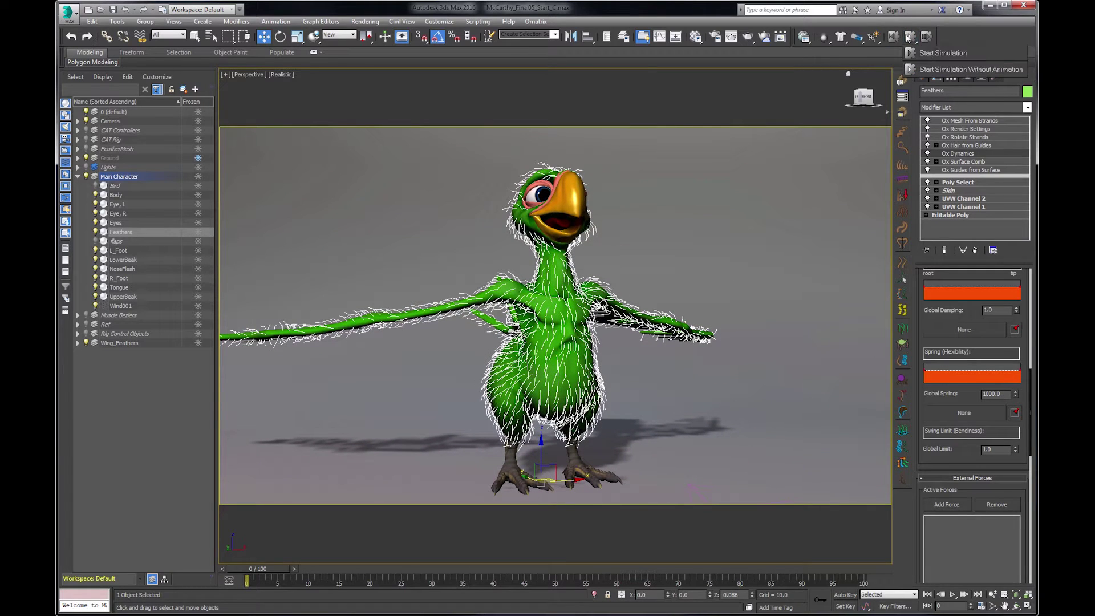
pyautogui.click(930, 52)
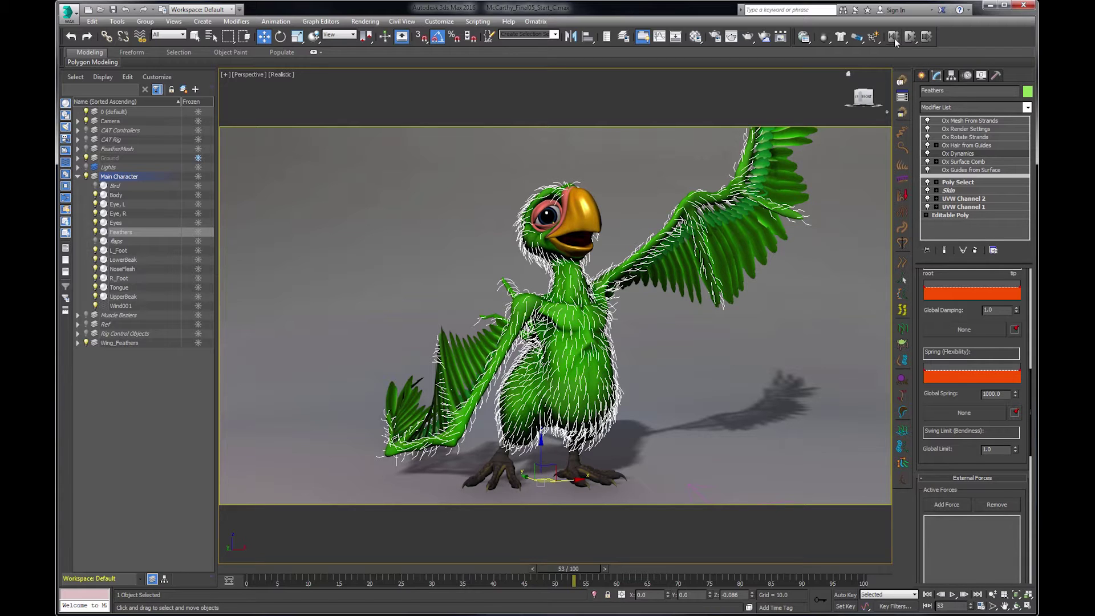
pyautogui.click(895, 41)
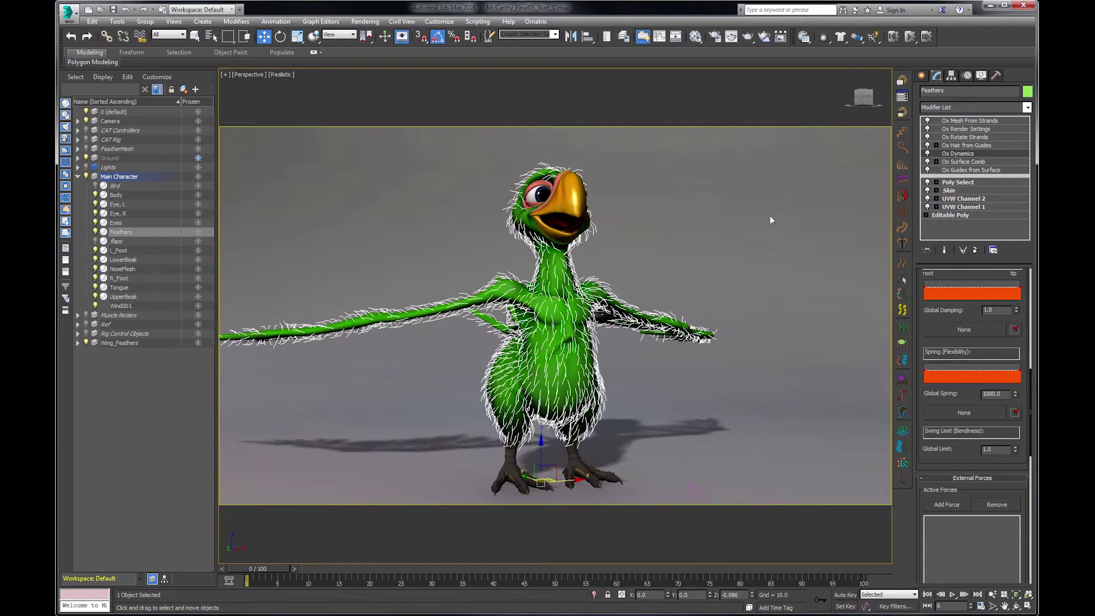
# - Show the end result of the feathers' modifier stack, deselect everything, run the animated simulation and return to frame 0
pyautogui.click(946, 251)
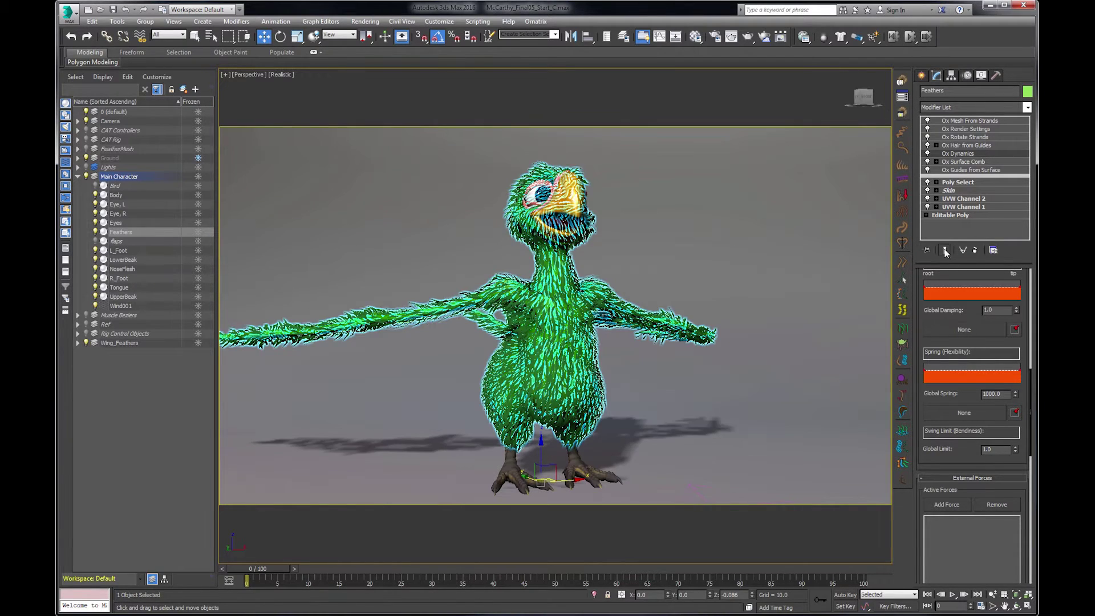
pyautogui.click(739, 86)
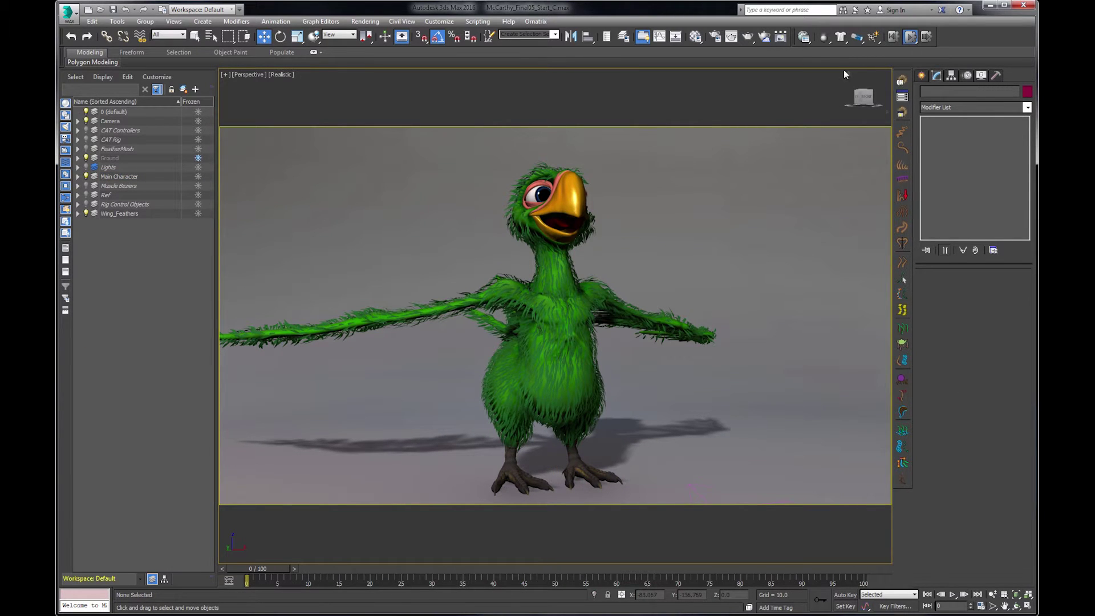
pyautogui.press('/')
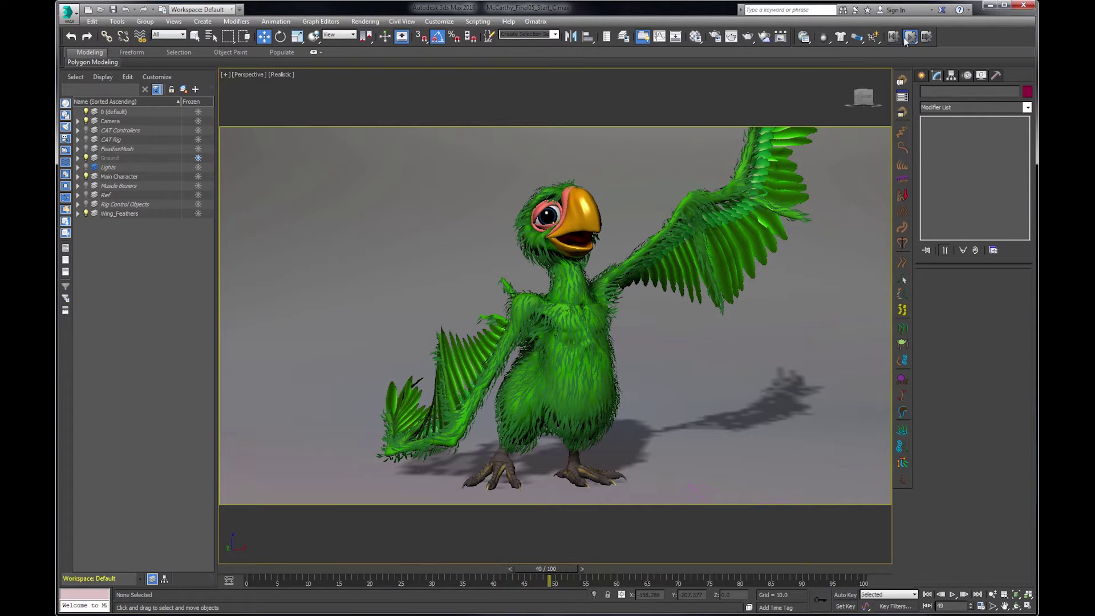
pyautogui.press('Home')
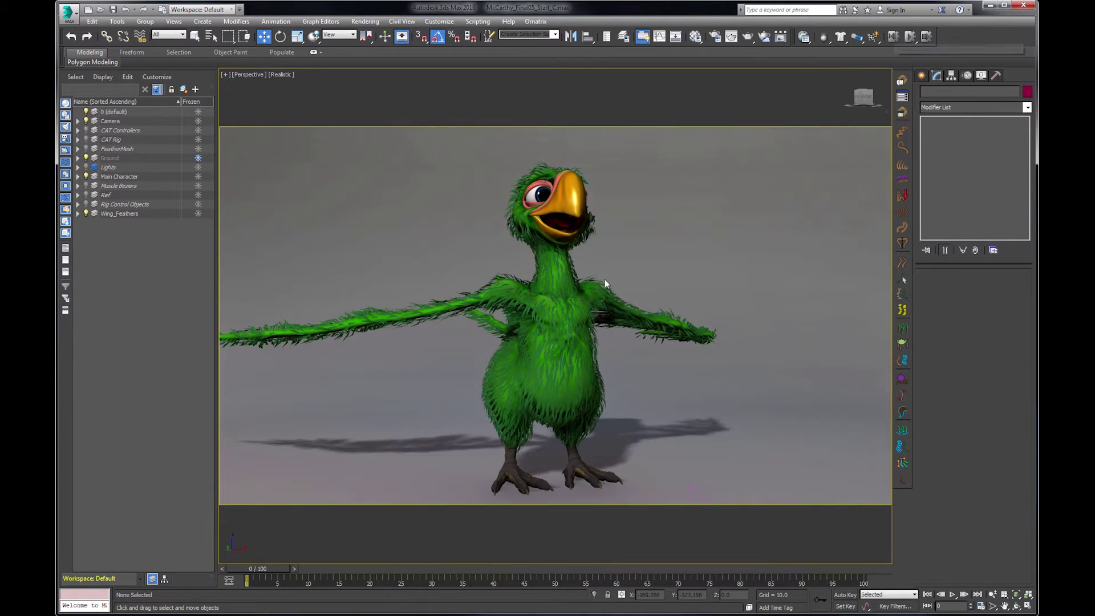
# - Add Wind001 as an external force in the feathers' Ox Dynamics modifier
pyautogui.click(596, 280)
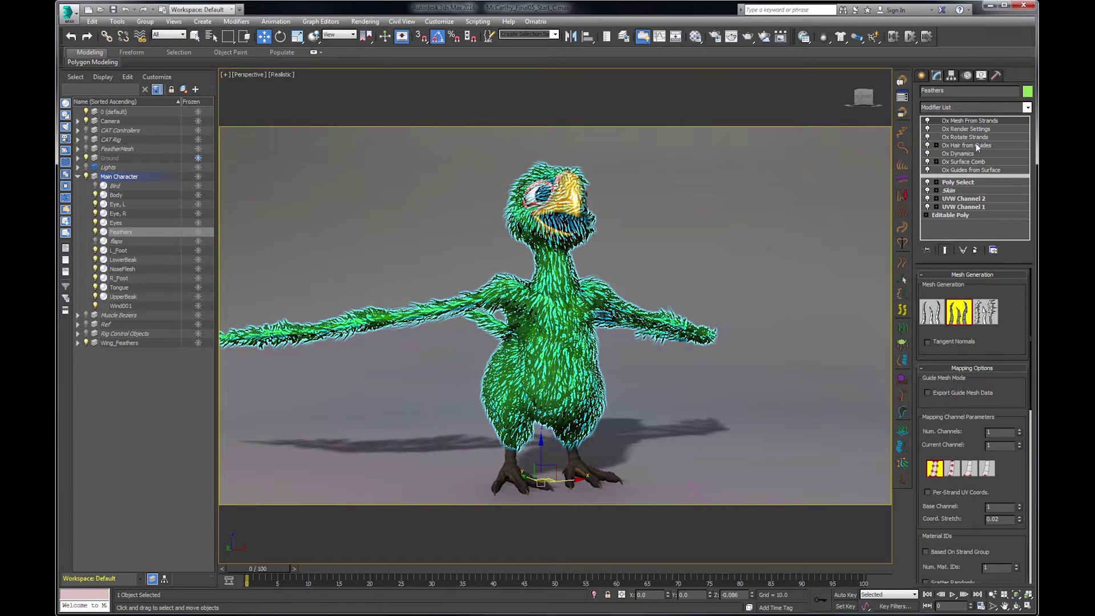
pyautogui.click(958, 153)
pyautogui.moveTo(977, 400); pyautogui.dragTo(994, 213)
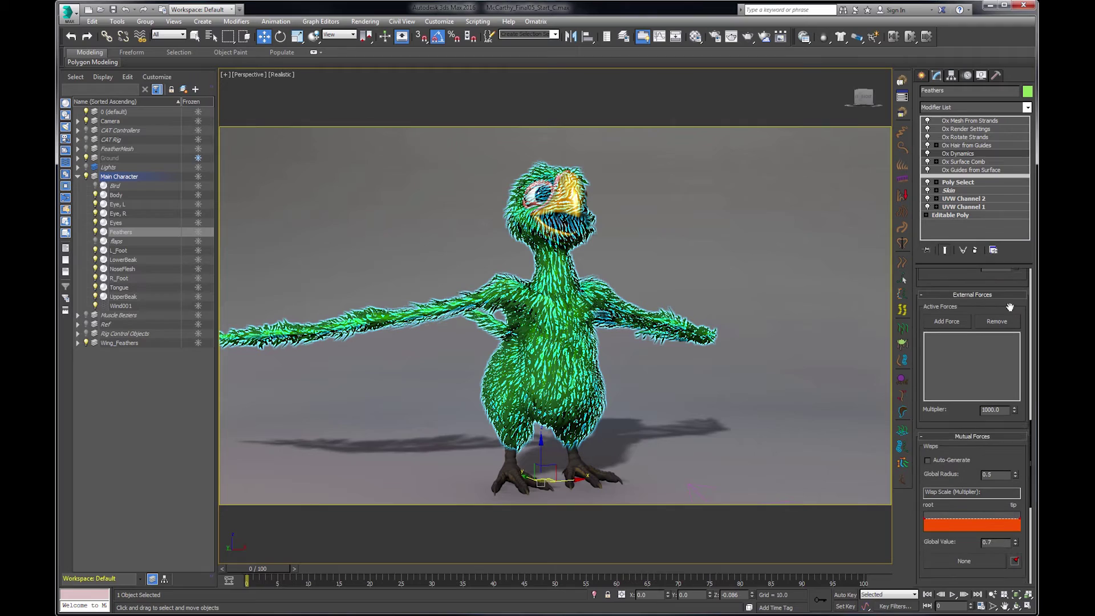
pyautogui.click(947, 321)
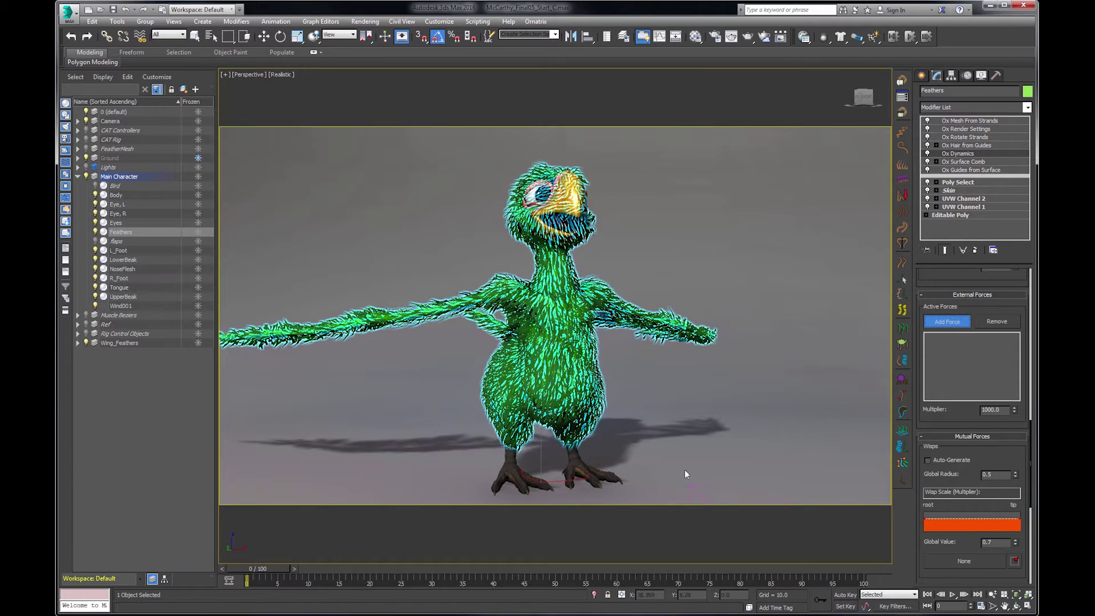
pyautogui.click(695, 486)
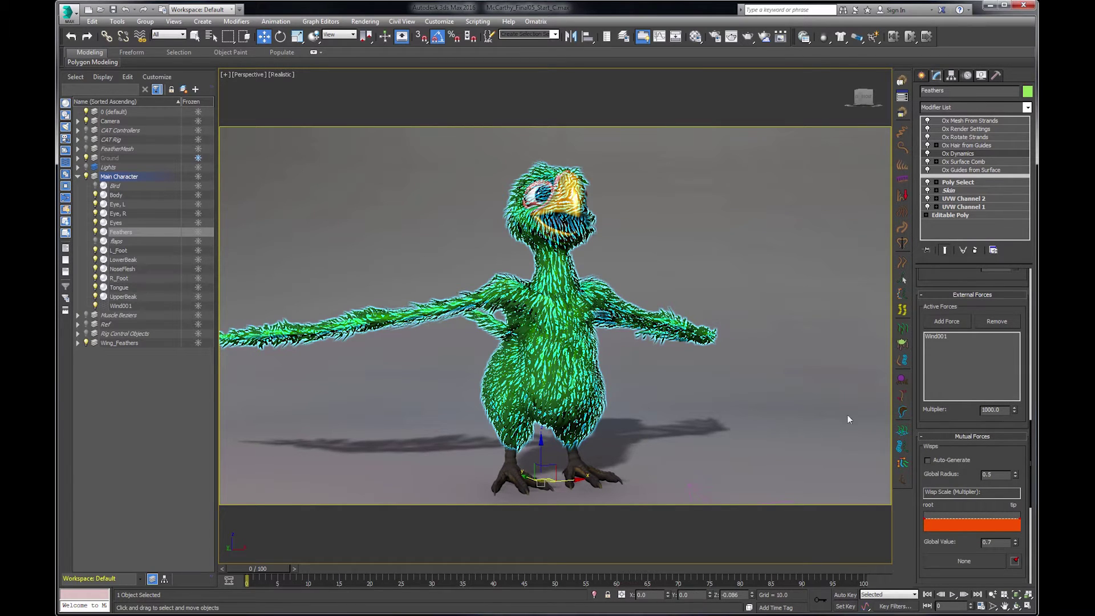
# - Select the Wind001 space warp and set its Strength to 1
pyautogui.click(701, 486)
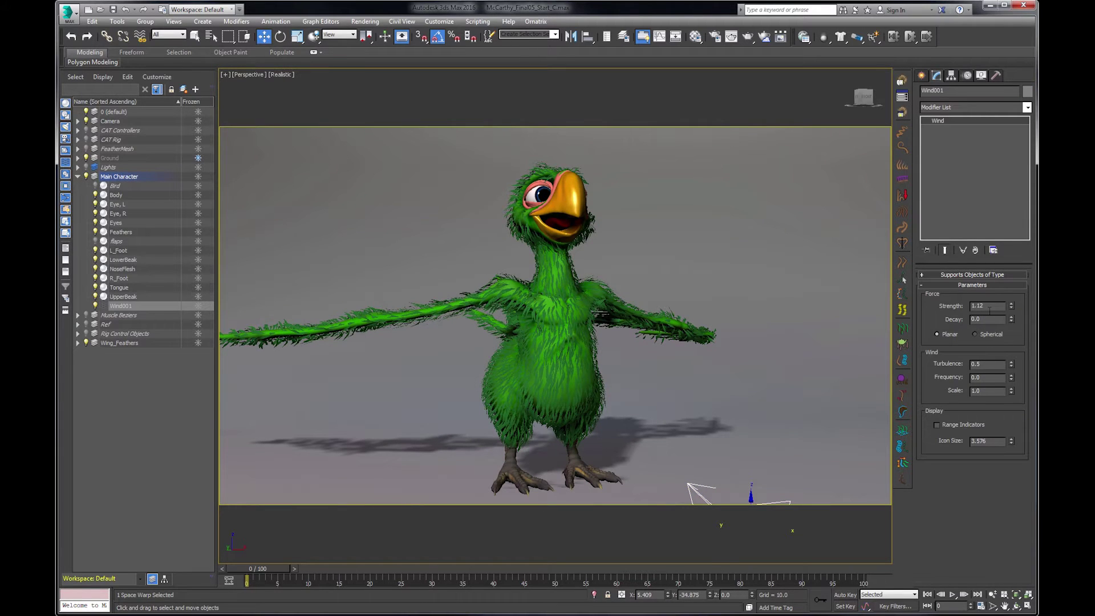
pyautogui.moveTo(991, 307); pyautogui.dragTo(936, 306)
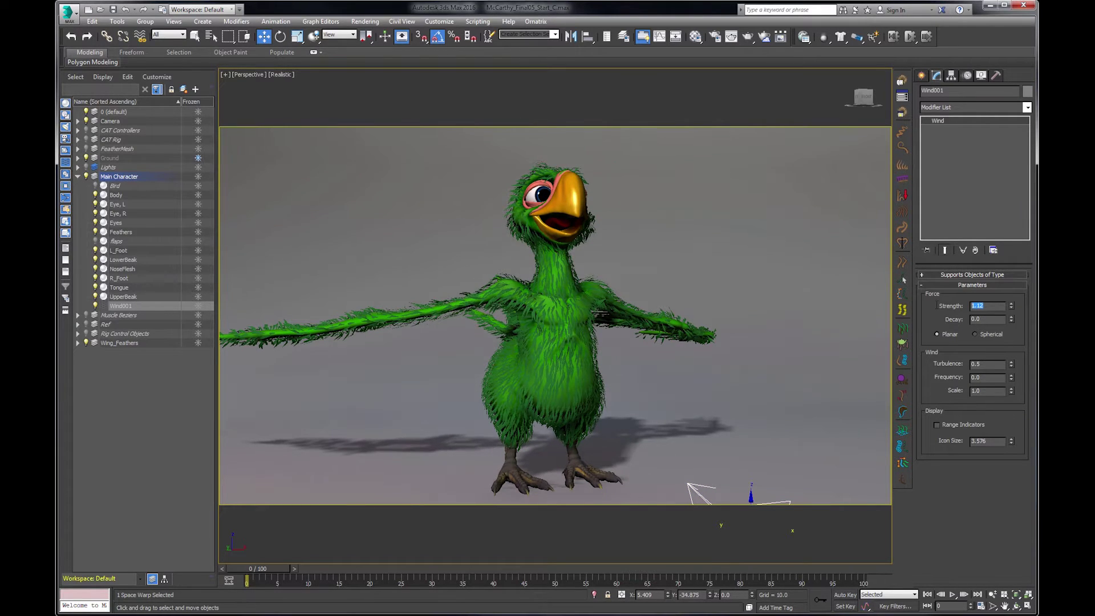
pyautogui.write('1')
# - Select the Feathers object, run the animated simulation with the wind force and return to frame 0
pyautogui.click(688, 330)
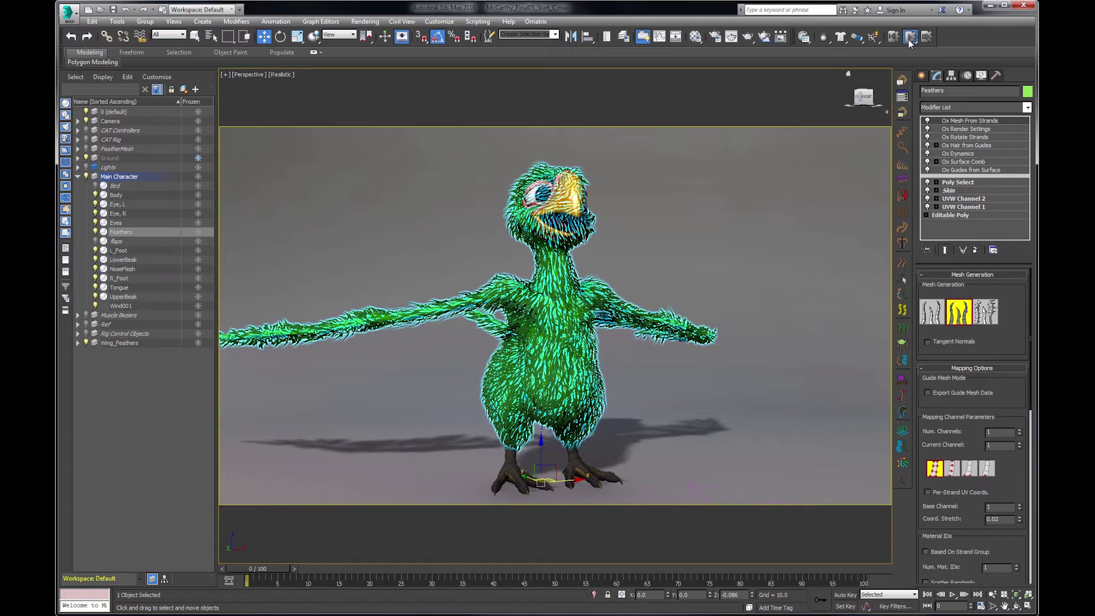
pyautogui.press('/')
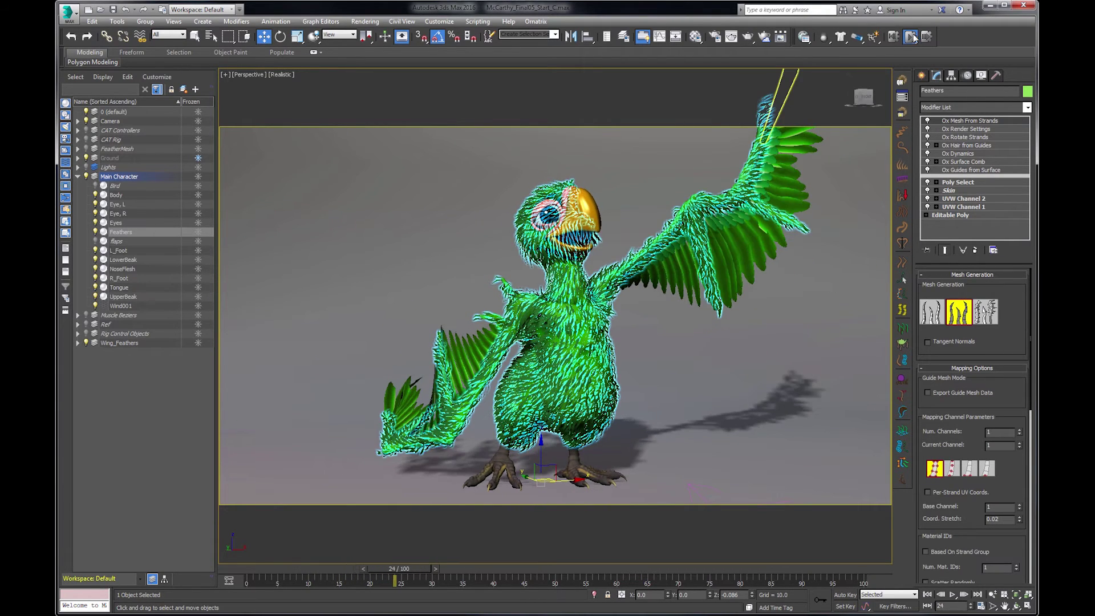
pyautogui.press('Home')
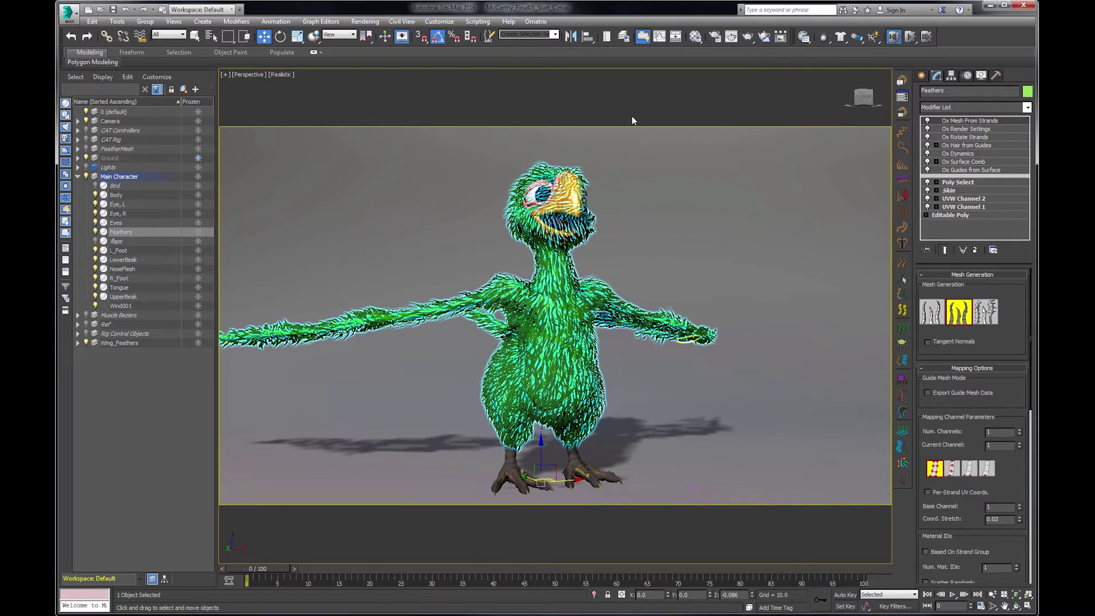
# - Select the Wind001 space warp and start the simulation to watch the wind on the unselected feathers
pyautogui.click(672, 94)
pyautogui.click(607, 292)
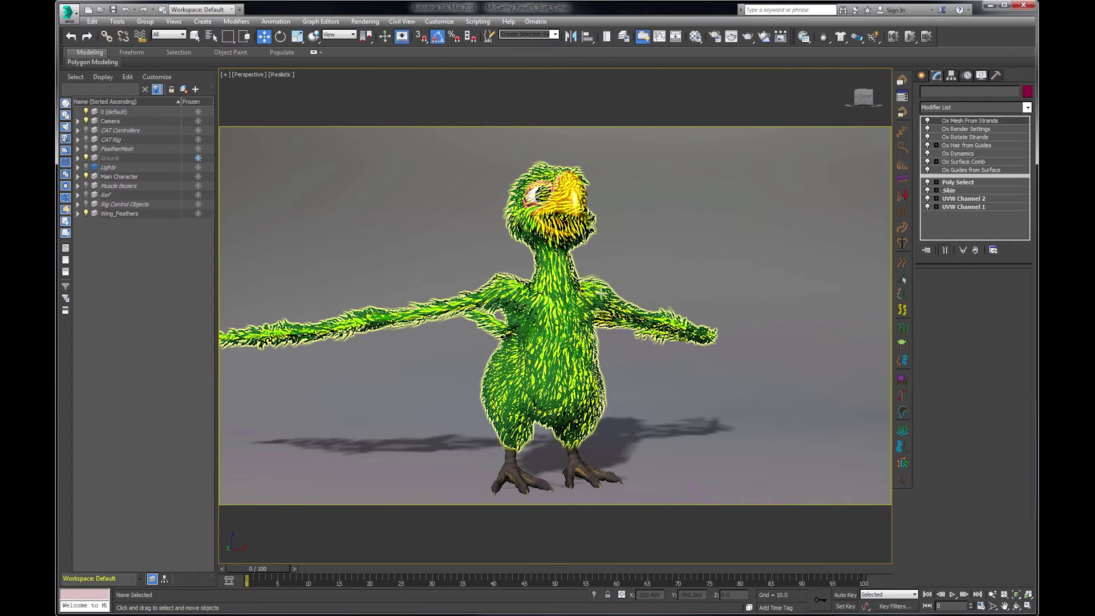
pyautogui.click(721, 165)
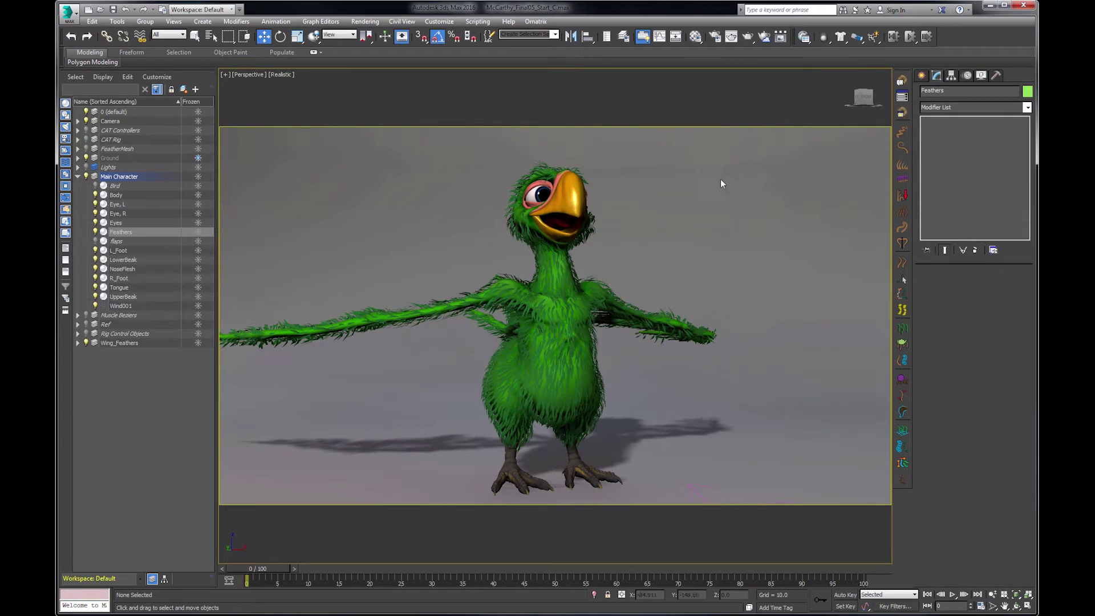
pyautogui.click(696, 494)
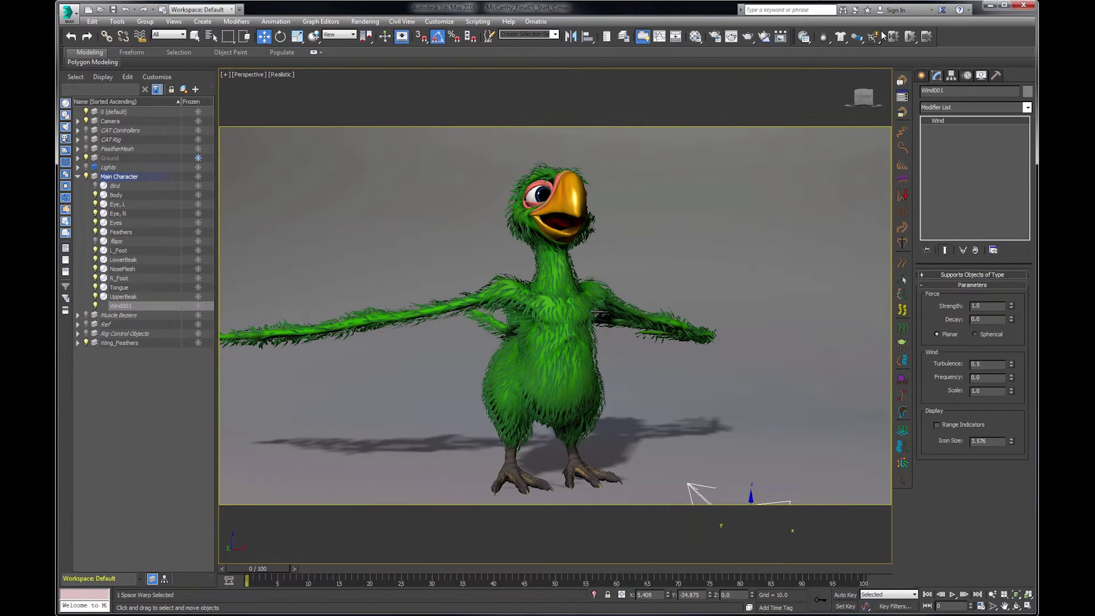
pyautogui.click(910, 36)
pyautogui.press('/')
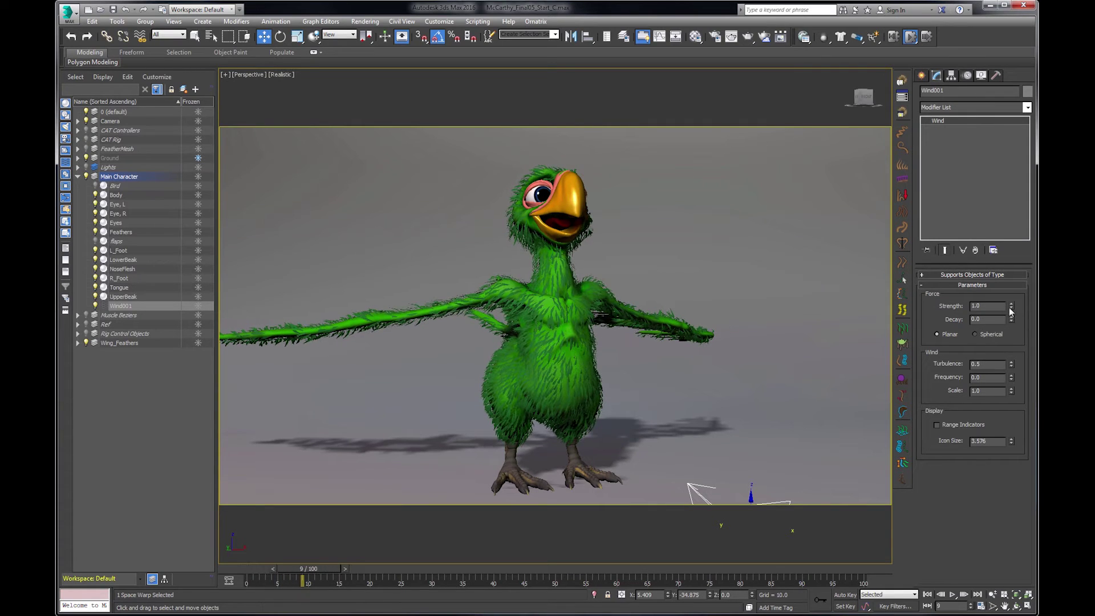
# - Set the Wind001 Strength to 0.0 while the simulation runs and reset the simulation
pyautogui.moveTo(1012, 306)
pyautogui.mouseDown()
pyautogui.moveTo(1009, 376)
pyautogui.moveTo(1007, 170)
pyautogui.moveTo(1013, 306)
pyautogui.mouseUp()
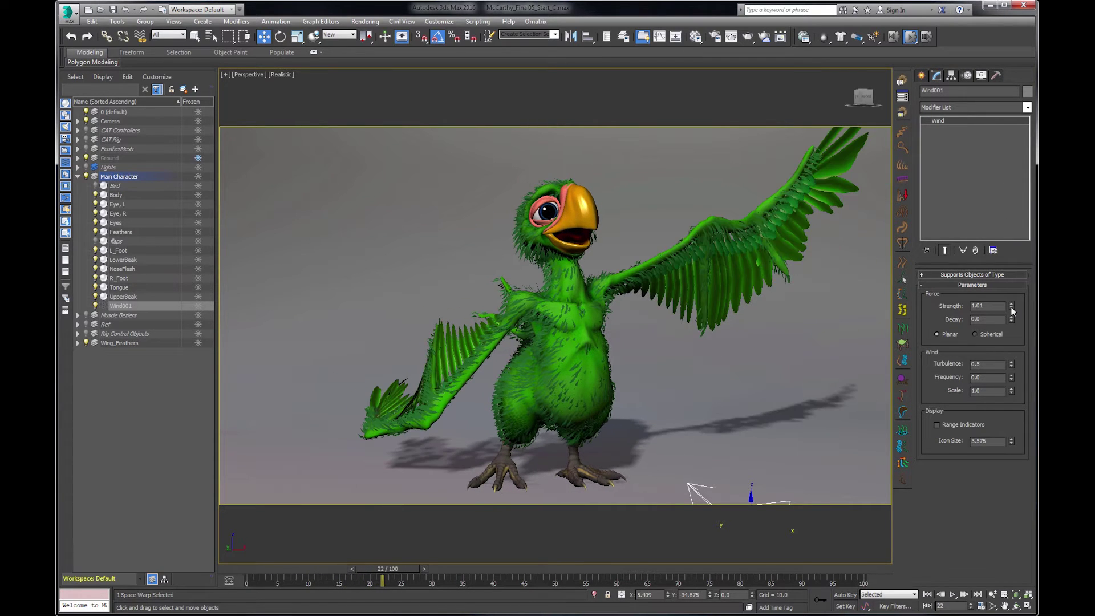
pyautogui.rightClick(1011, 307)
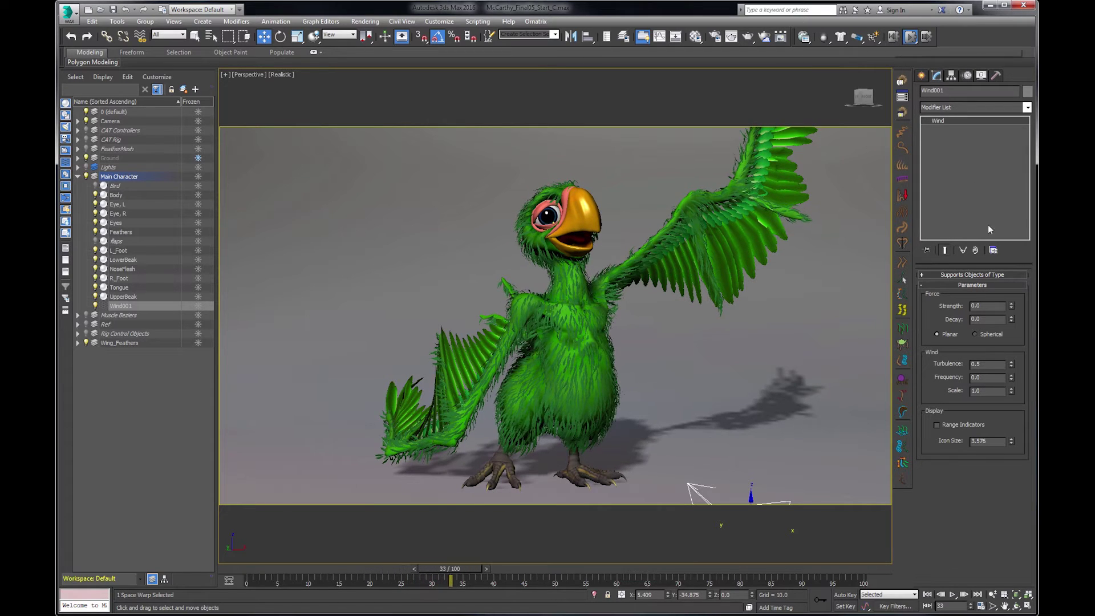
pyautogui.click(893, 38)
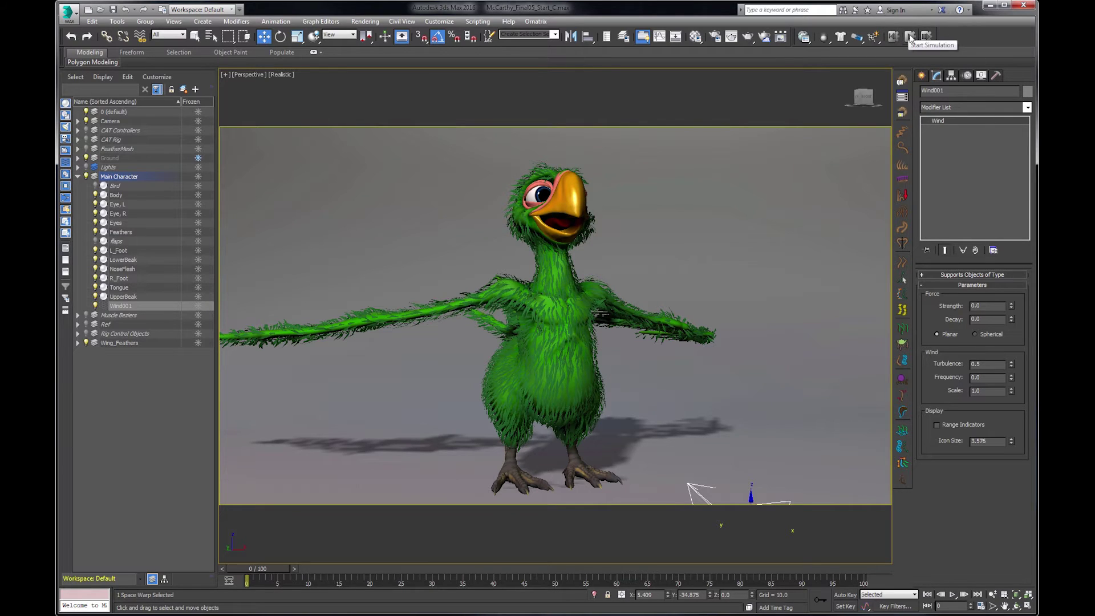
# - Start the simulation and set the Wind001 Turbulence to 1
pyautogui.click(911, 37)
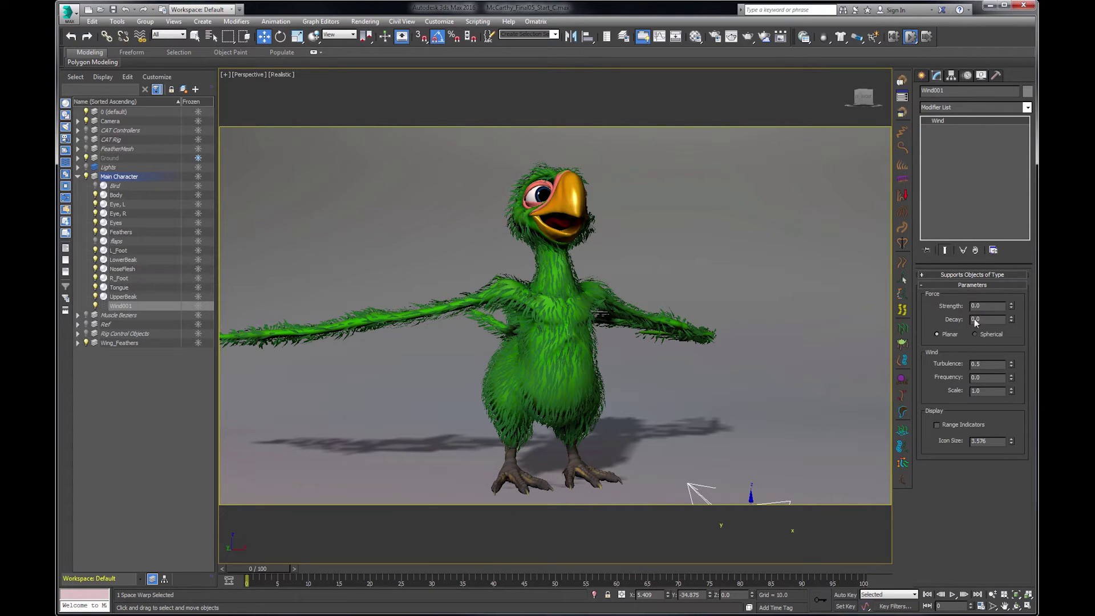
pyautogui.click(985, 363)
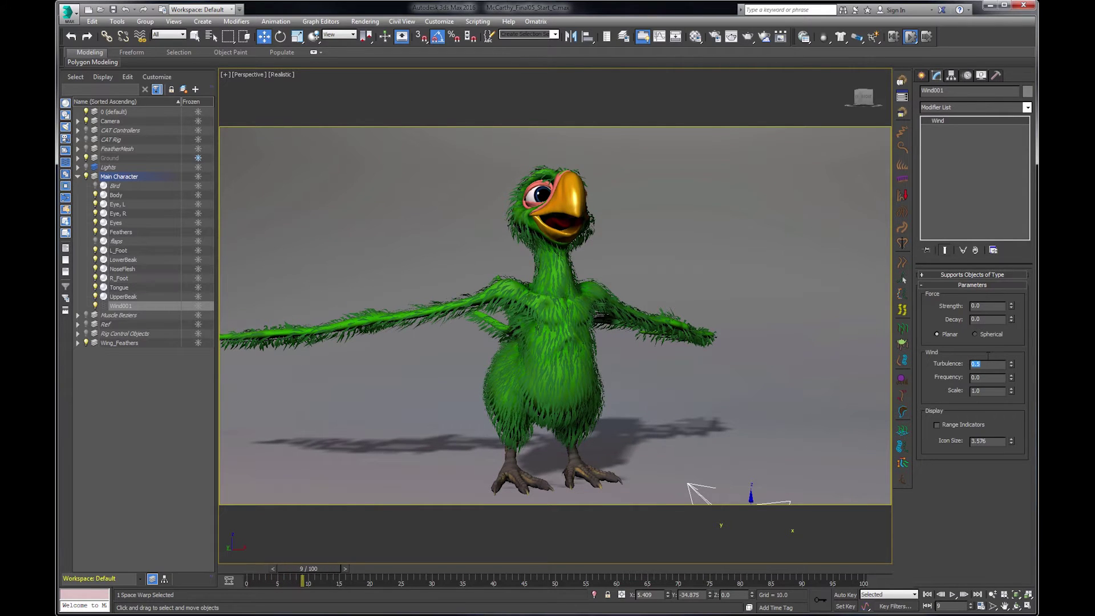
pyautogui.write('1')
pyautogui.press('Tab')
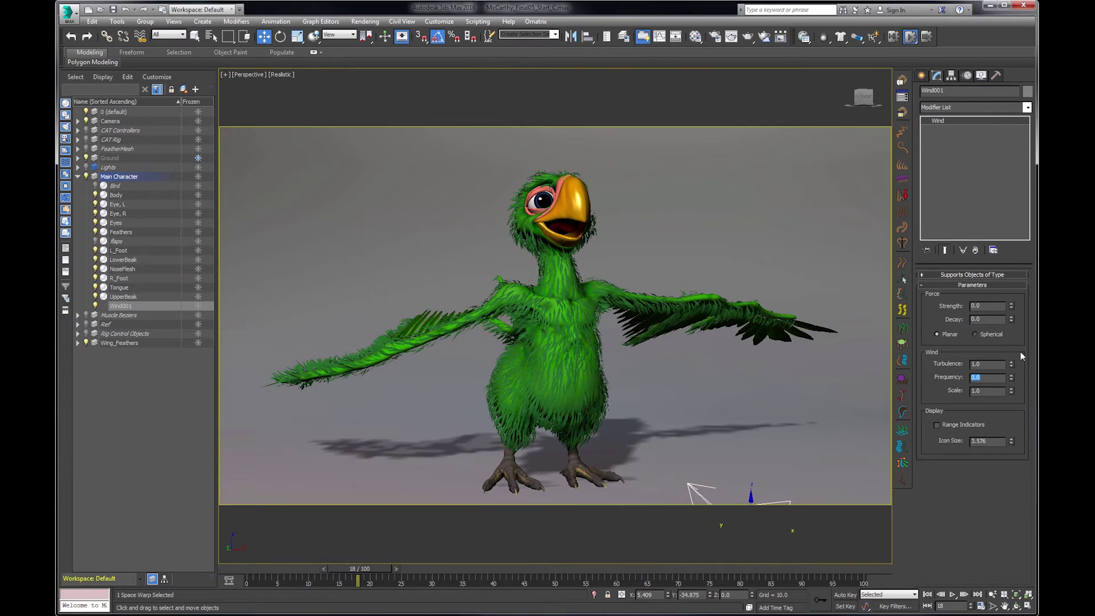
# - Set the Wind001 Strength to 0.2 and return the simulation to frame 0
pyautogui.doubleClick(997, 306)
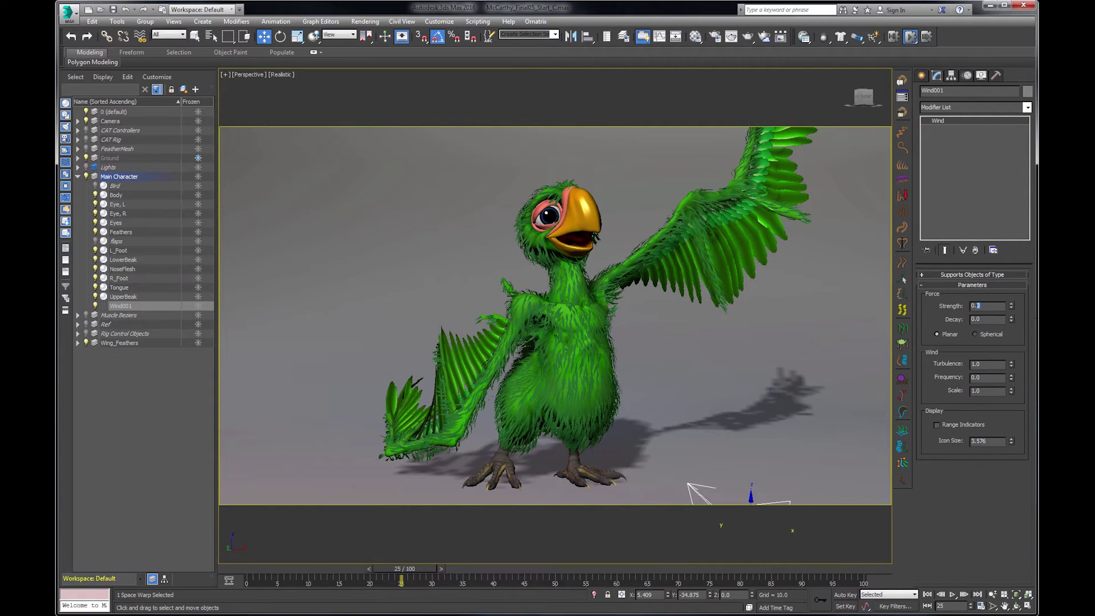
pyautogui.write('0.2')
pyautogui.press('Tab')
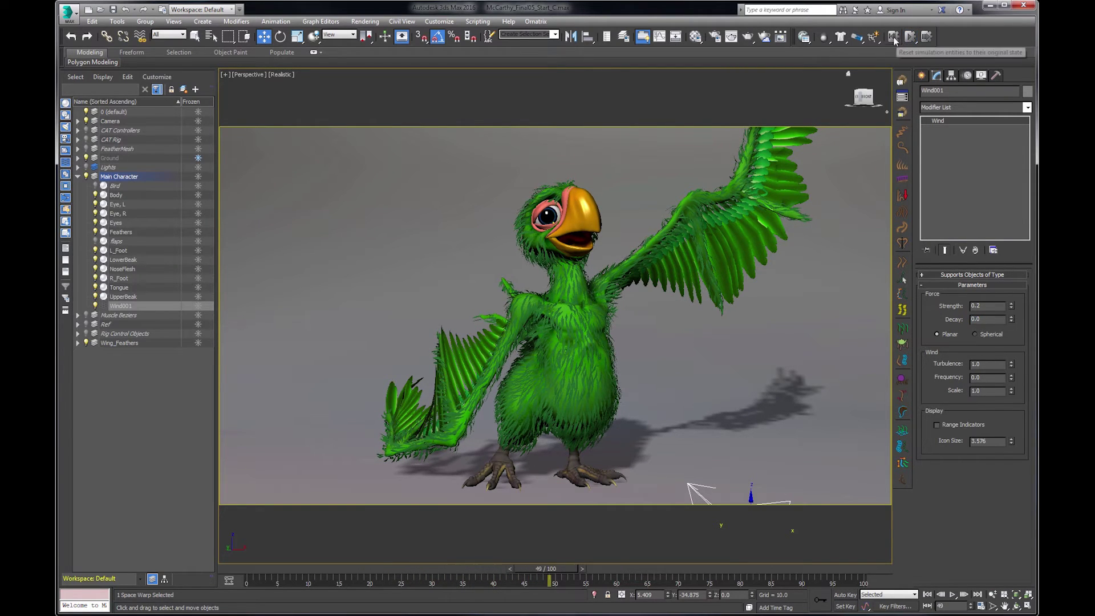
pyautogui.press('Home')
# - Open the Ox Dynamics modifier on the Feathers object and turn off the end result display to show only the guide strands
pyautogui.click(566, 167)
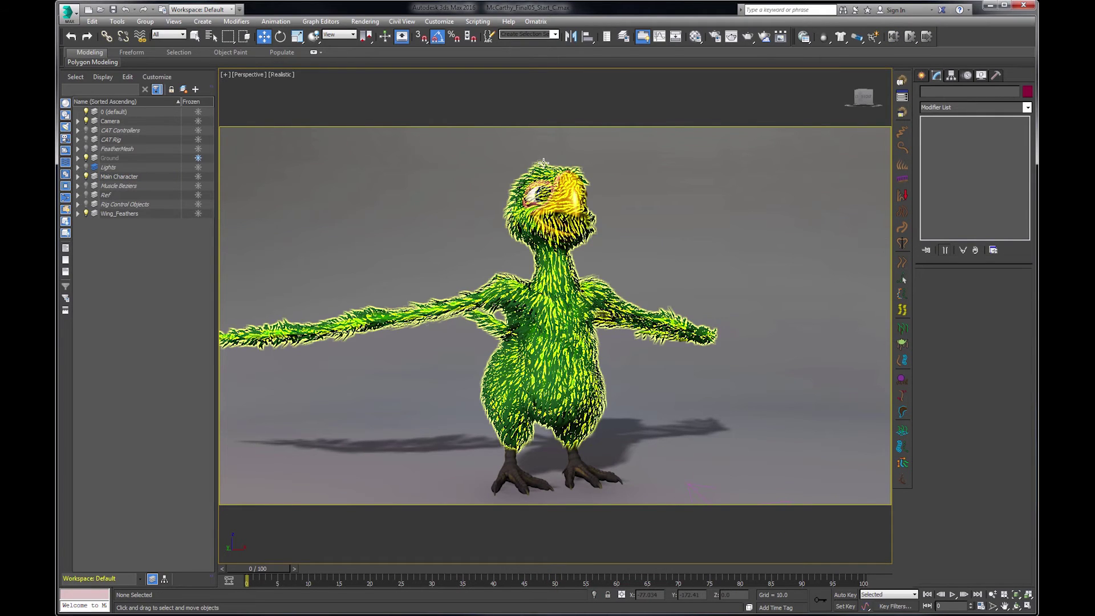
pyautogui.click(958, 154)
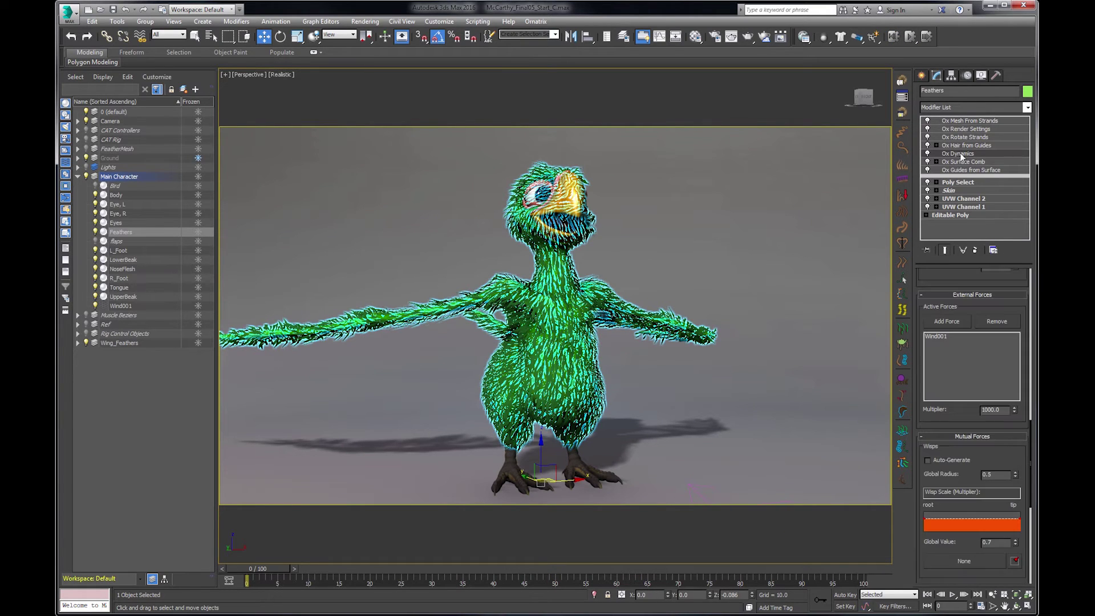
pyautogui.click(945, 251)
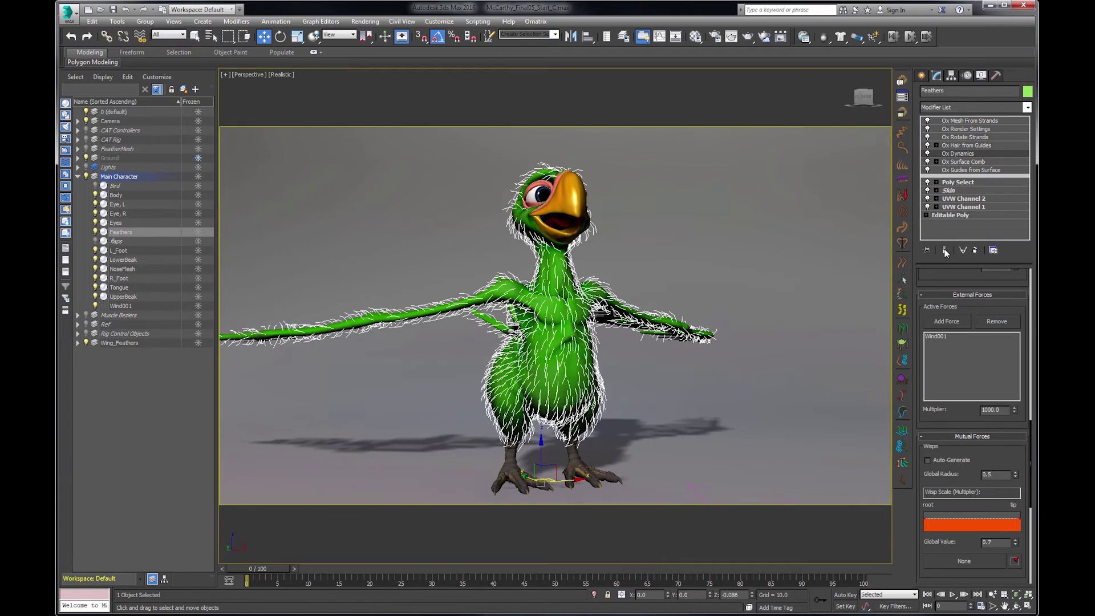
# - Turn the end result display back on and add an Ox Strand Detail modifier above Ox Hair from Guides on the Feathers object
pyautogui.click(945, 252)
pyautogui.click(964, 145)
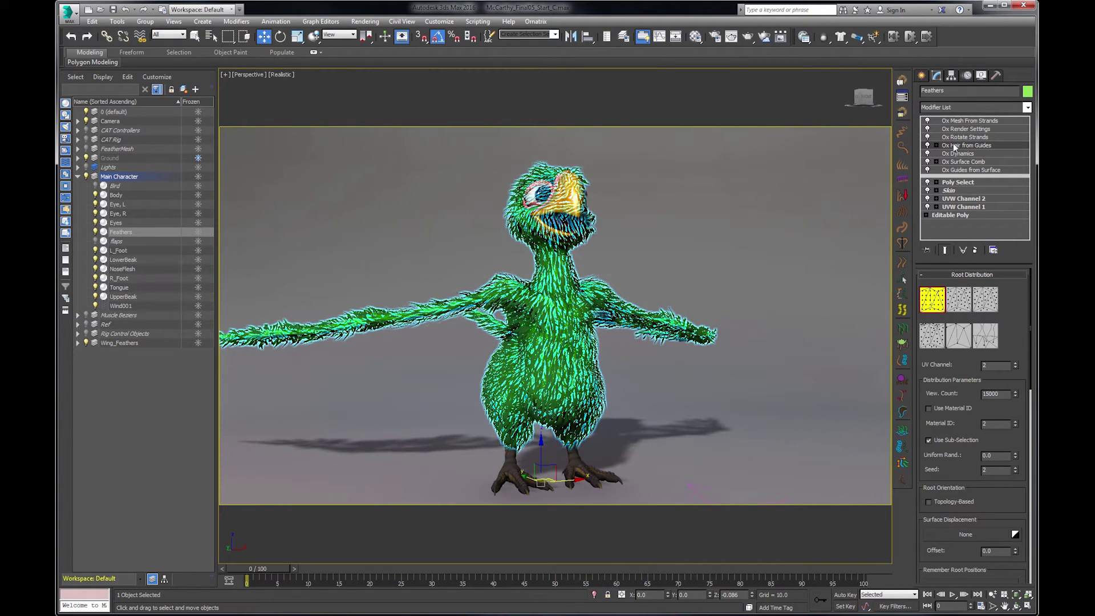
pyautogui.click(939, 107)
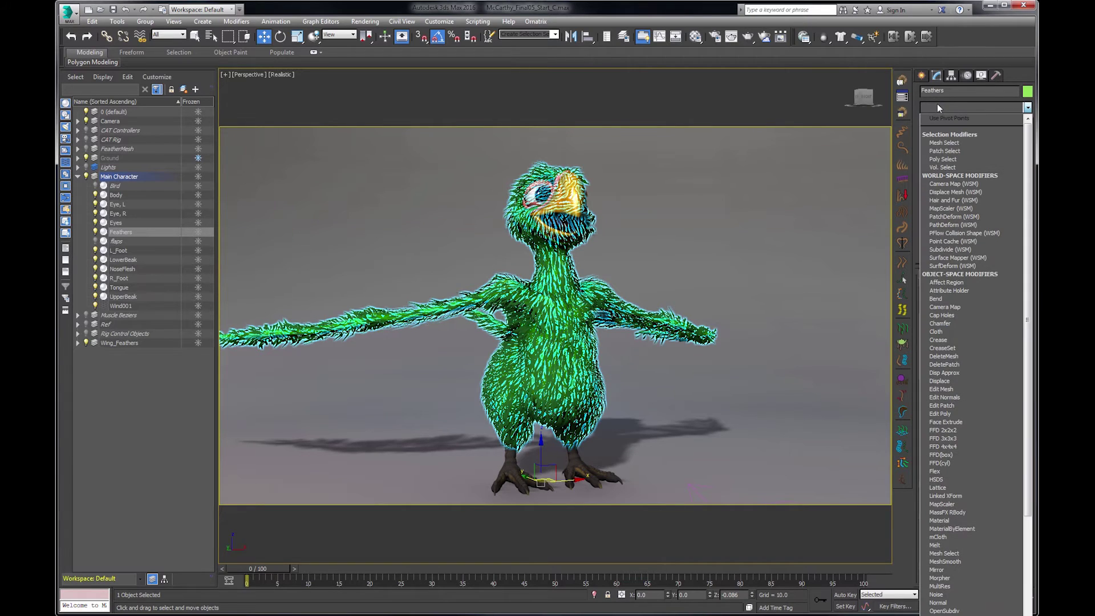
pyautogui.write('o')
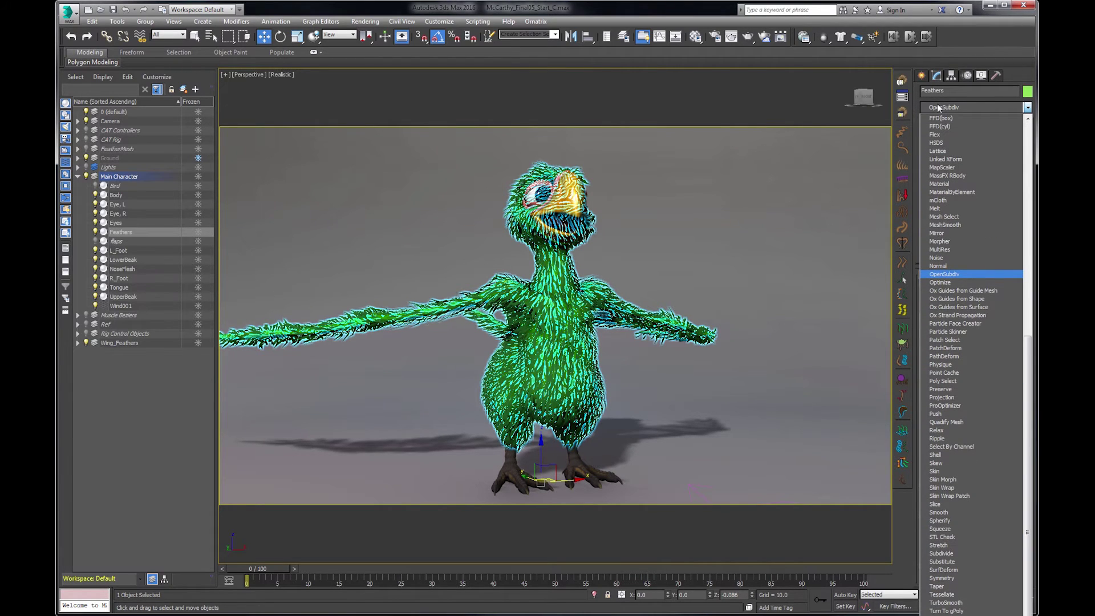
pyautogui.press('Escape')
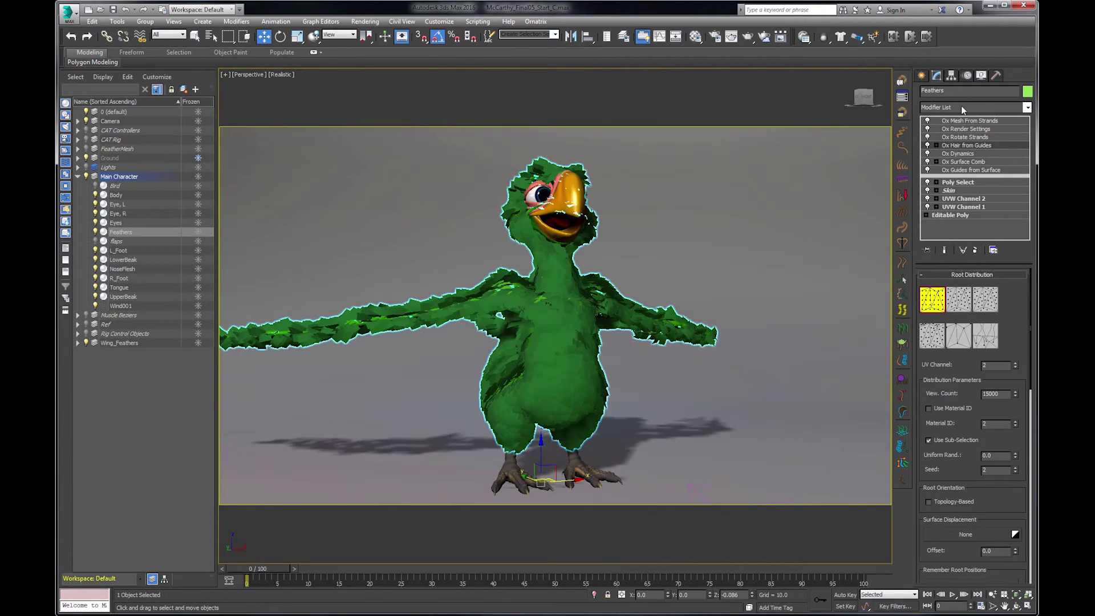
pyautogui.click(962, 107)
pyautogui.write('o')
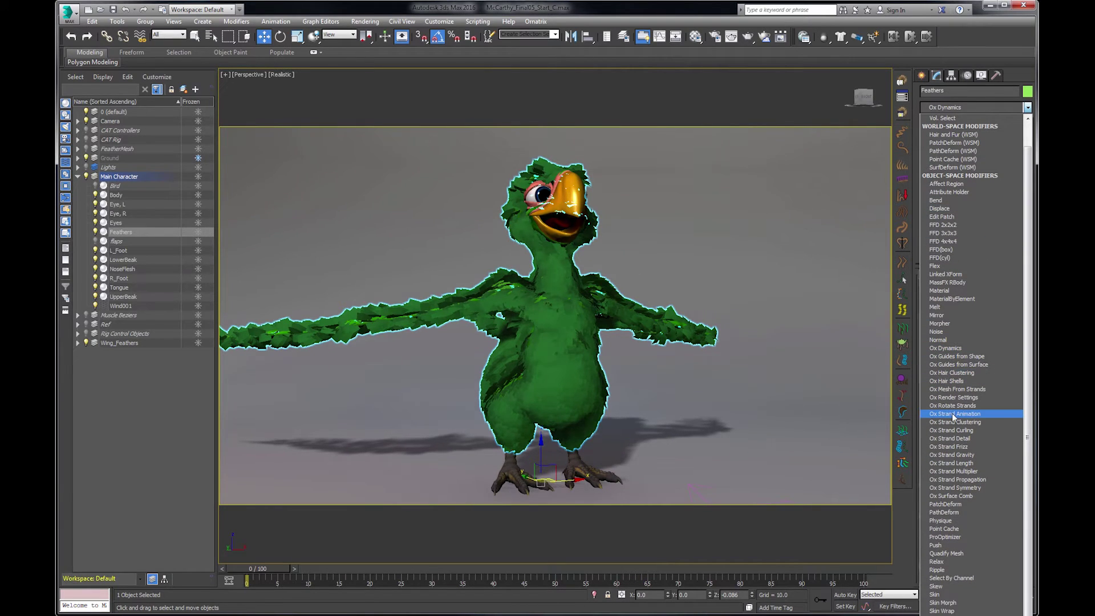
pyautogui.click(952, 438)
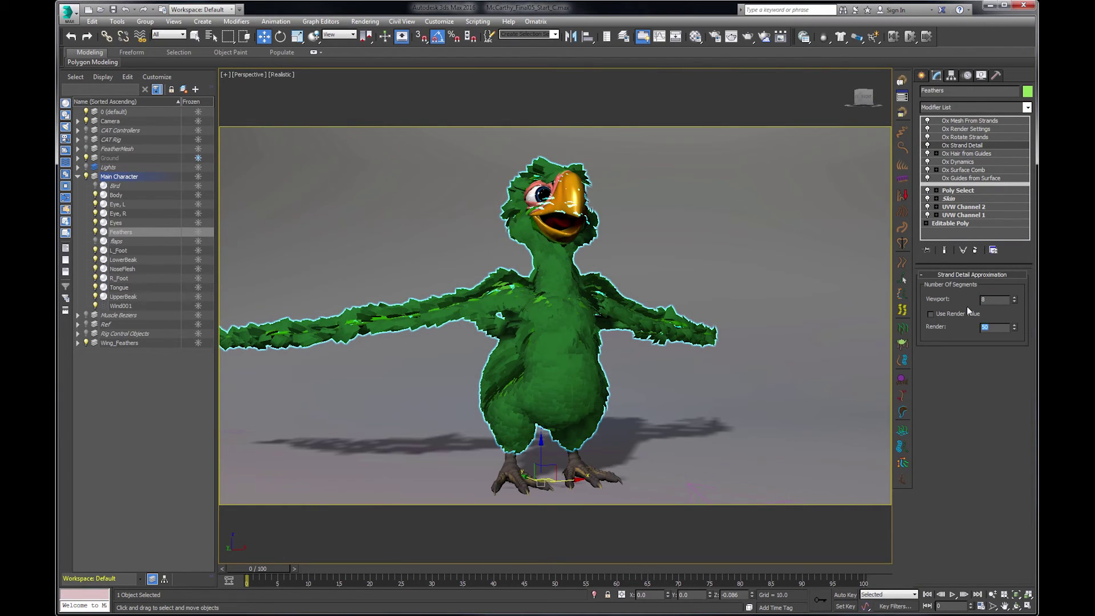
# - Select the Ox Render Settings modifier, deselect the feathers and inspect the chest and shoulder feathers up close
pyautogui.click(957, 138)
pyautogui.click(957, 129)
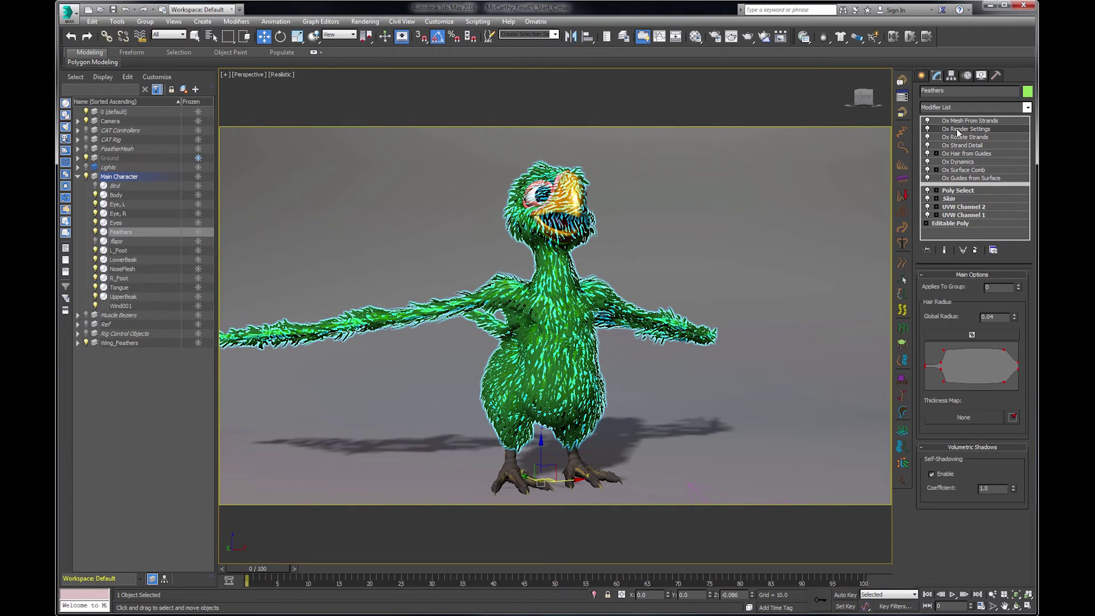
pyautogui.click(757, 111)
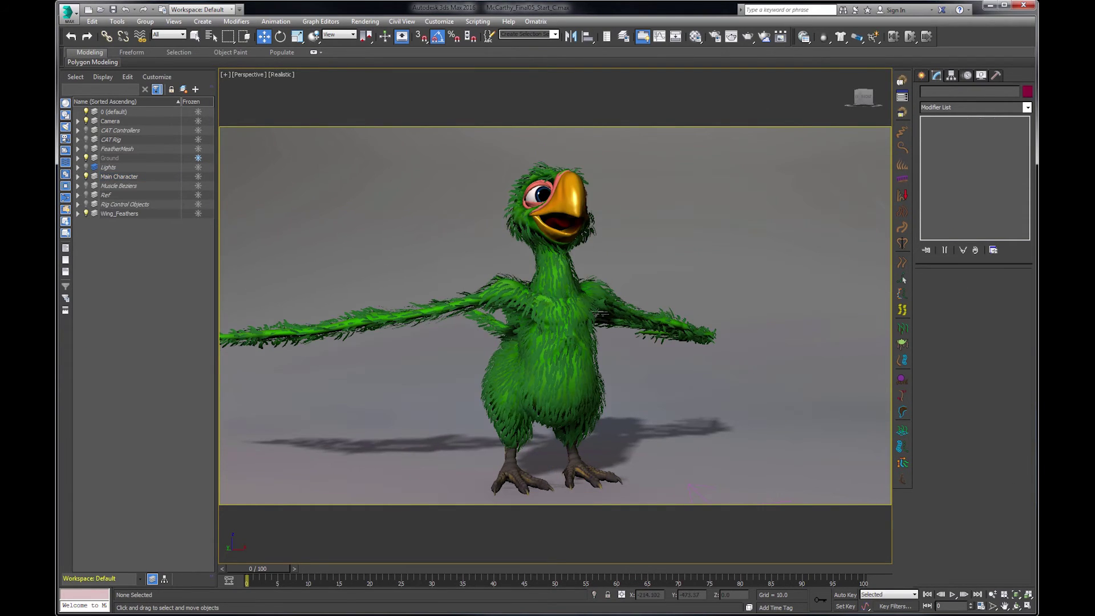
pyautogui.scroll(5, 611, 244)
pyautogui.moveTo(705, 245); pyautogui.dragTo(594, 251, button='middle')
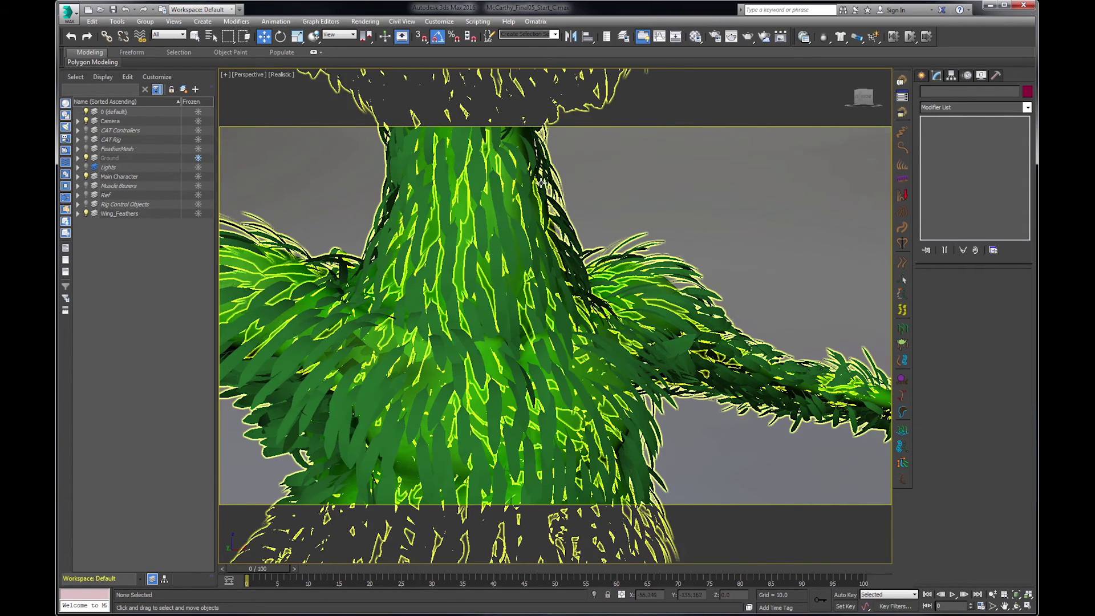
# - Set the View. Count of the feathers' Ox Hair from Guides modifier to 35000 and return to the Ox Mesh From Strands level
pyautogui.click(685, 274)
pyautogui.click(959, 155)
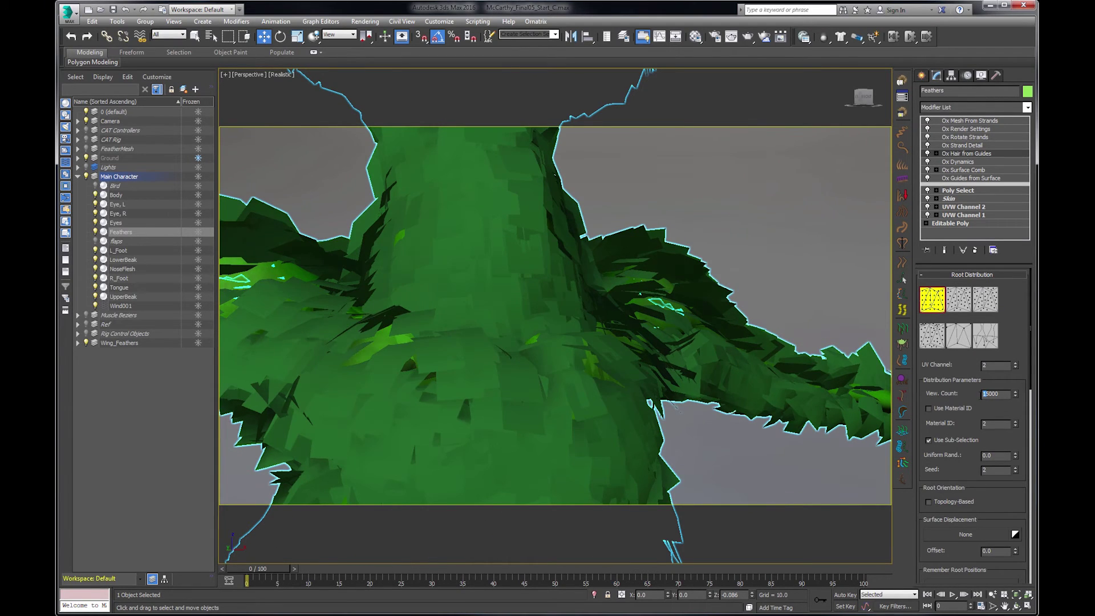
pyautogui.write('3')
pyautogui.press('Return')
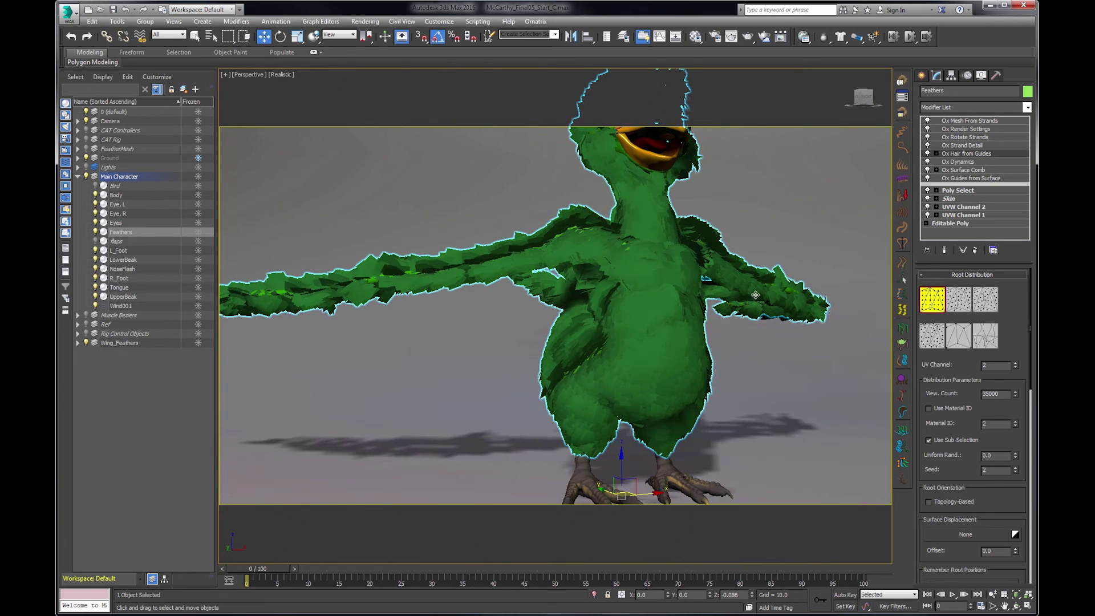
pyautogui.click(945, 124)
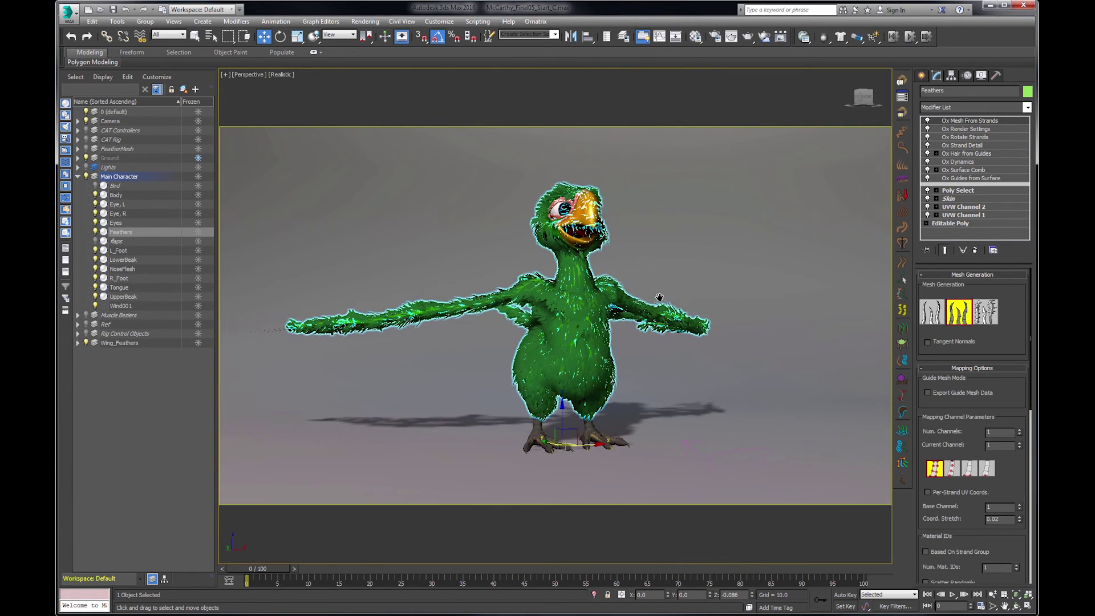
# - Play the bird animation with the feathers selected and deselected, and scrub the timeline to frame 48
pyautogui.click(953, 595)
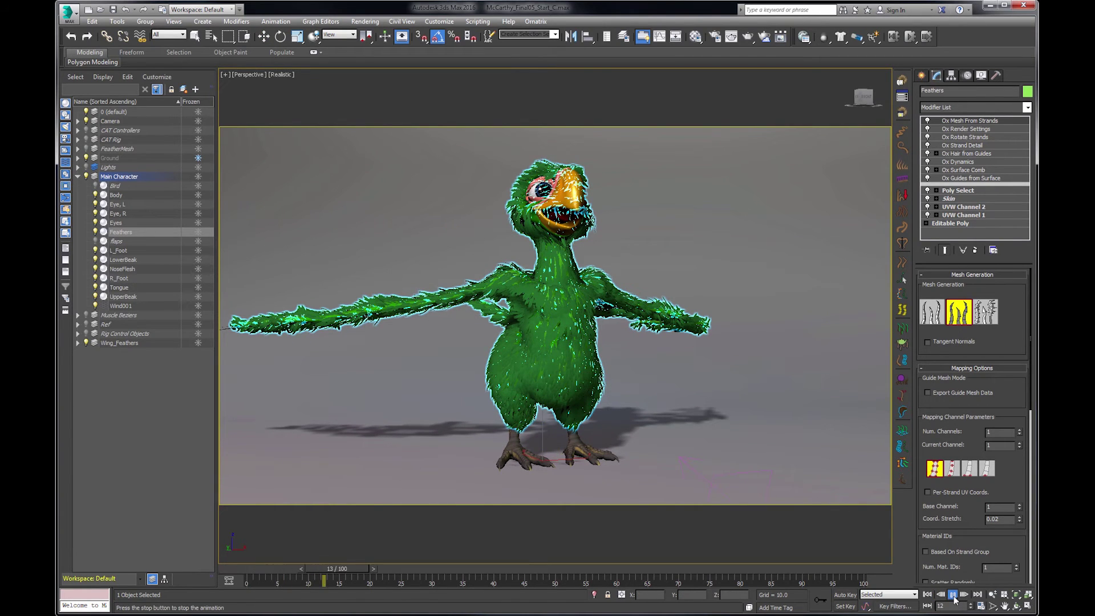
pyautogui.click(951, 595)
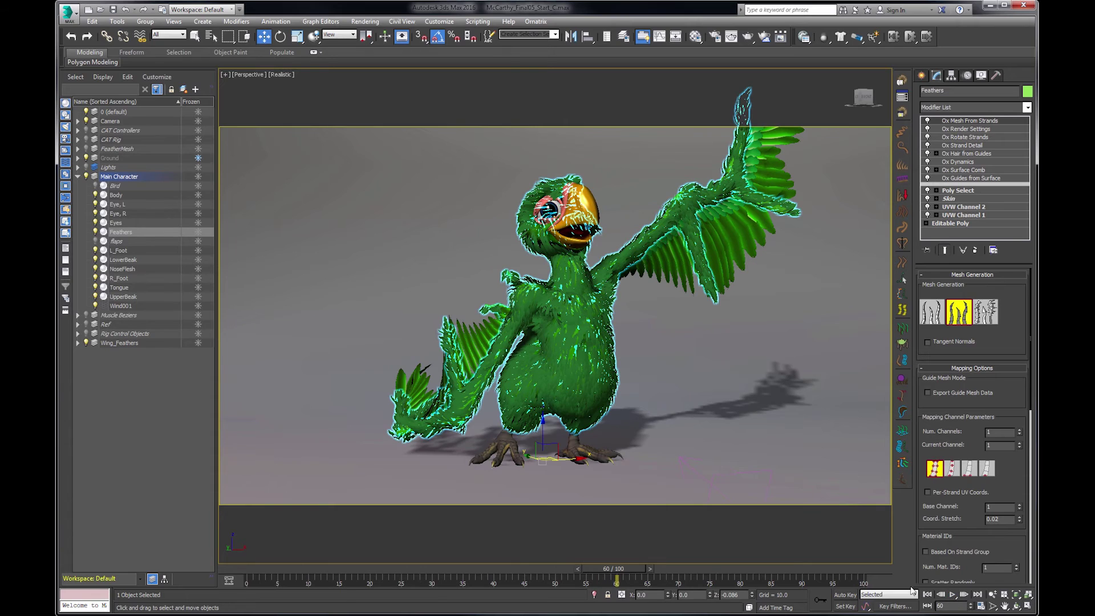
pyautogui.click(928, 594)
pyautogui.click(629, 72)
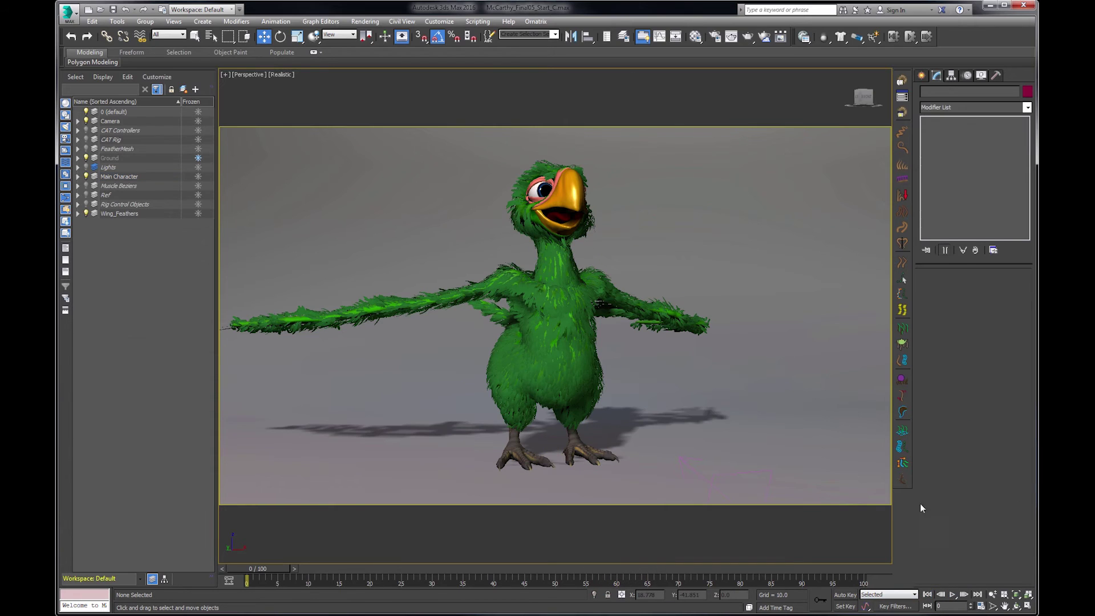
pyautogui.click(952, 595)
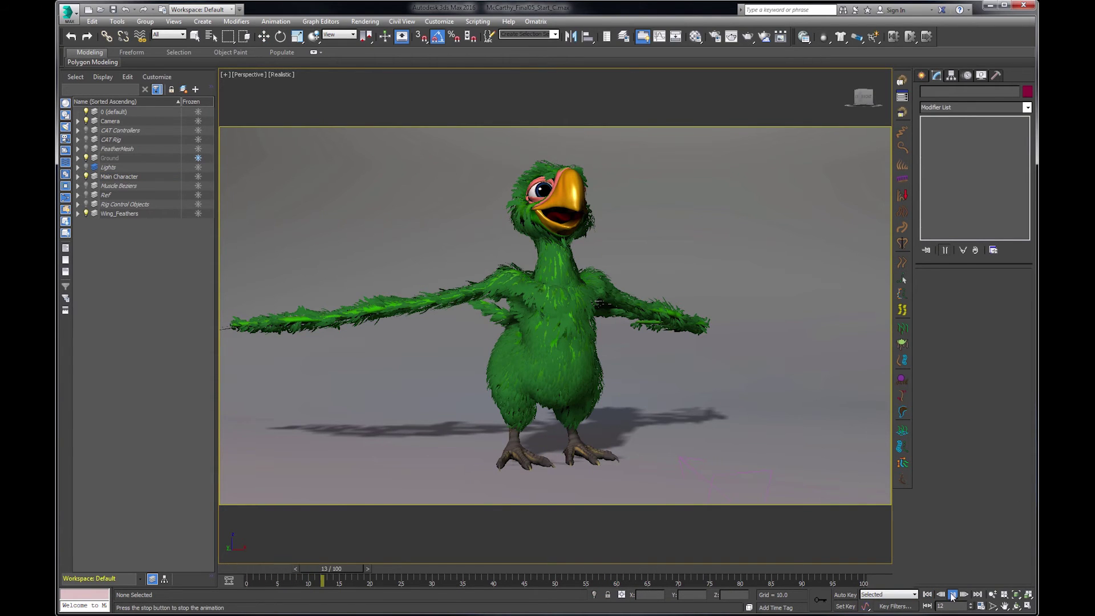
pyautogui.click(952, 595)
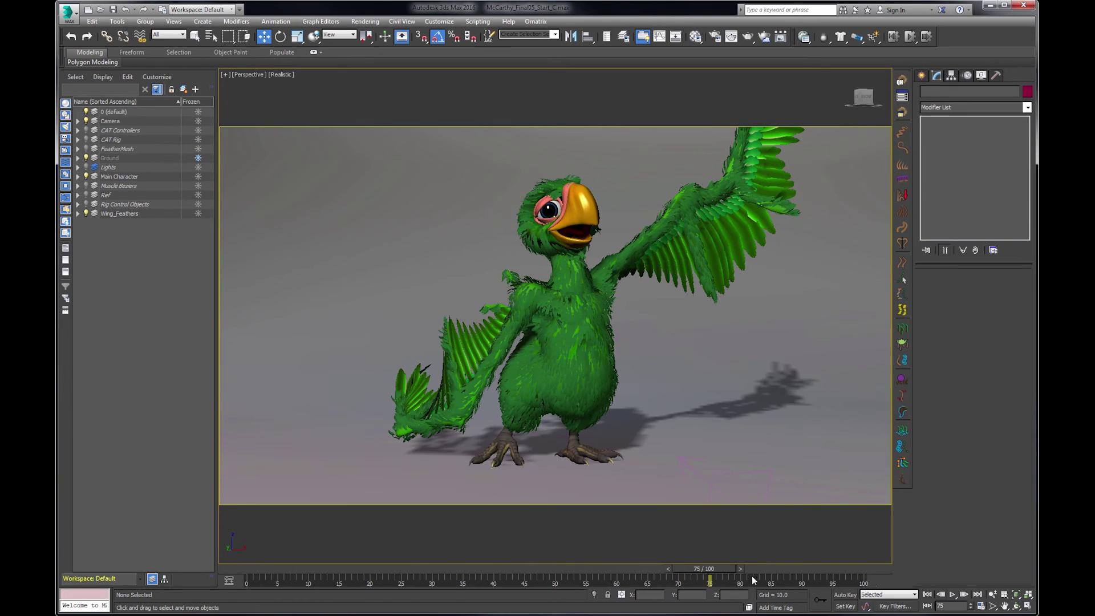
pyautogui.click(433, 570)
pyautogui.moveTo(434, 575); pyautogui.dragTo(543, 575)
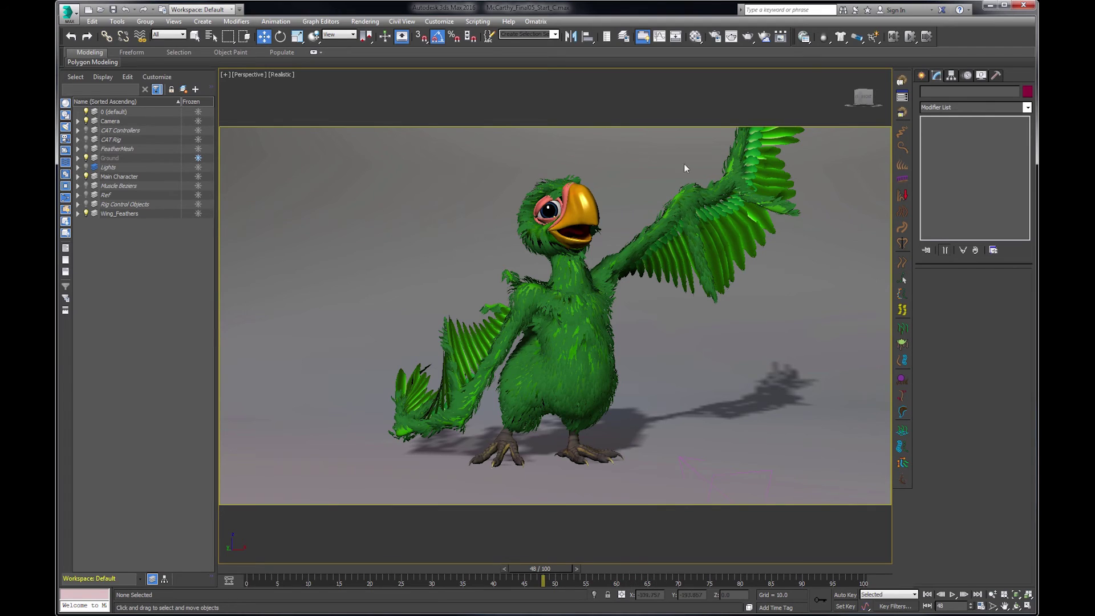
# - Switch the viewport to Main_Camera and bake all objects of the MassFX simulation with the Feathers object selected
pyautogui.click(690, 221)
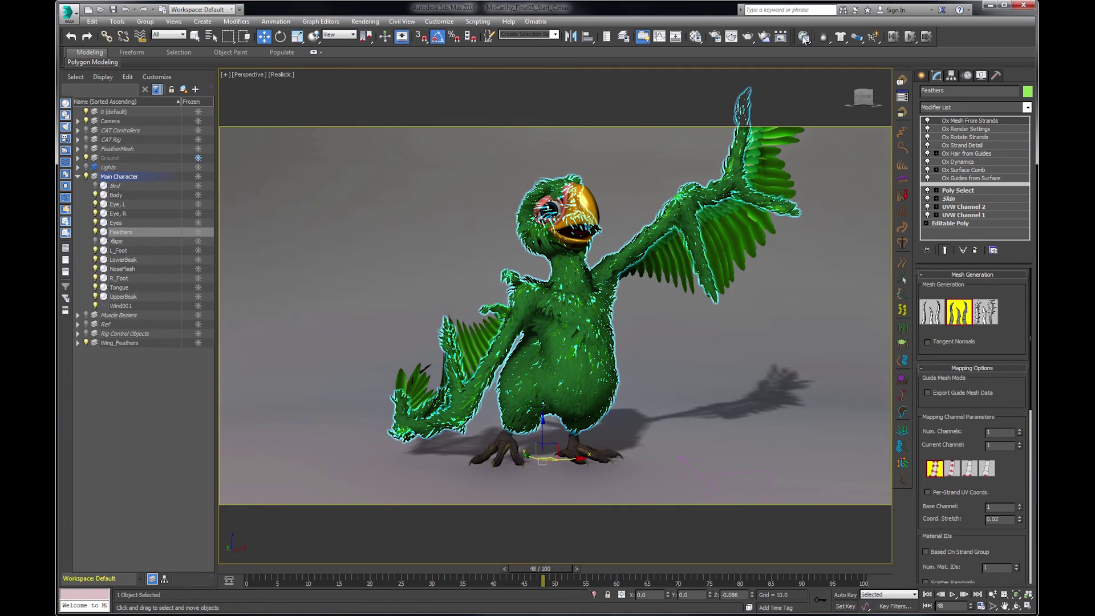
pyautogui.press('c')
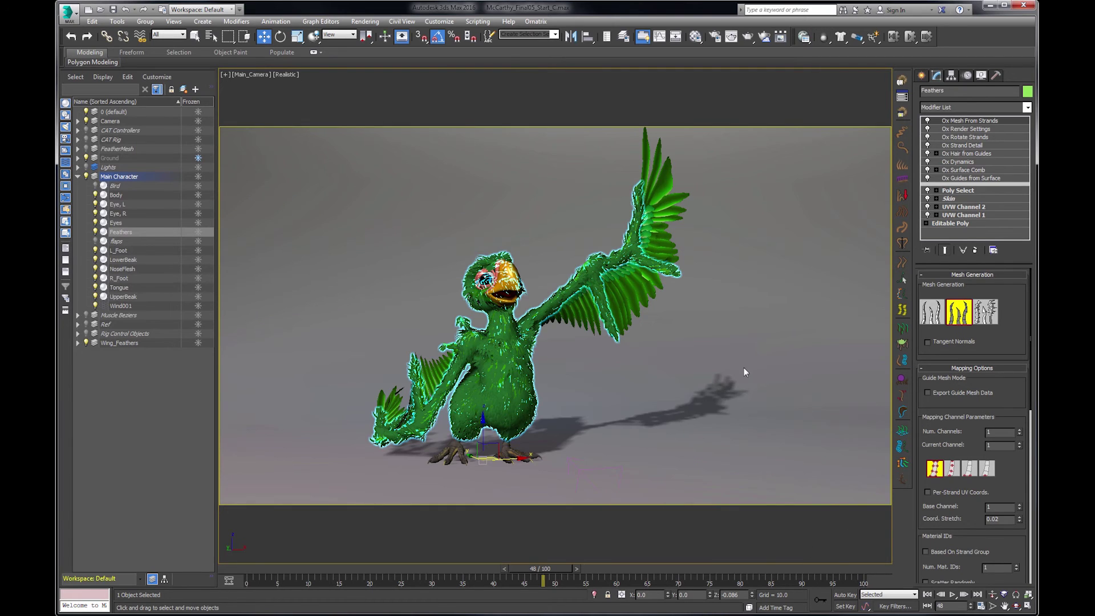
pyautogui.click(804, 36)
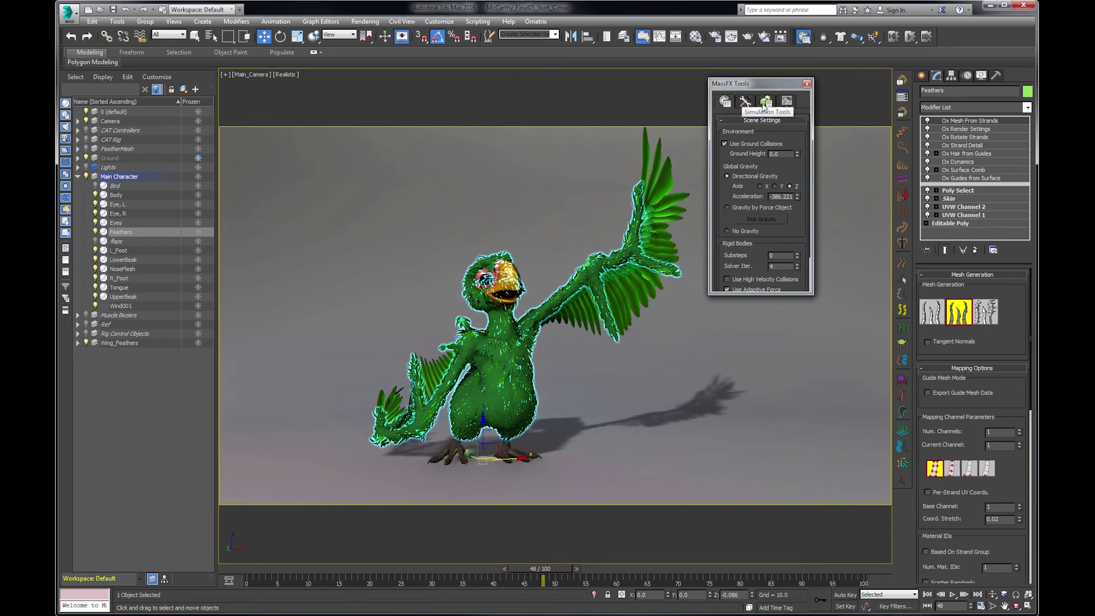
pyautogui.click(765, 102)
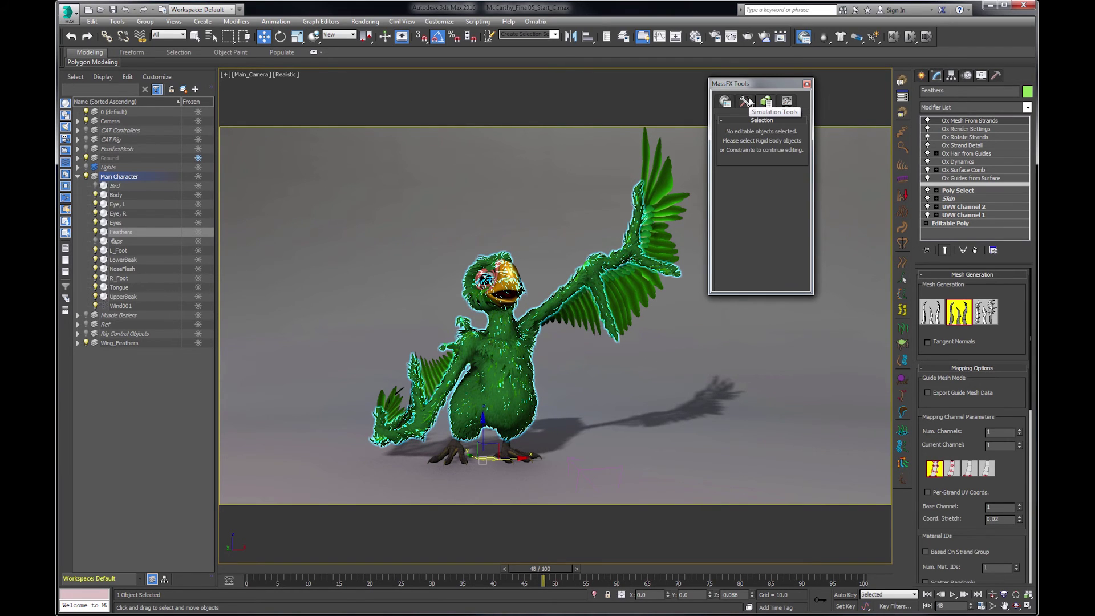
pyautogui.click(746, 102)
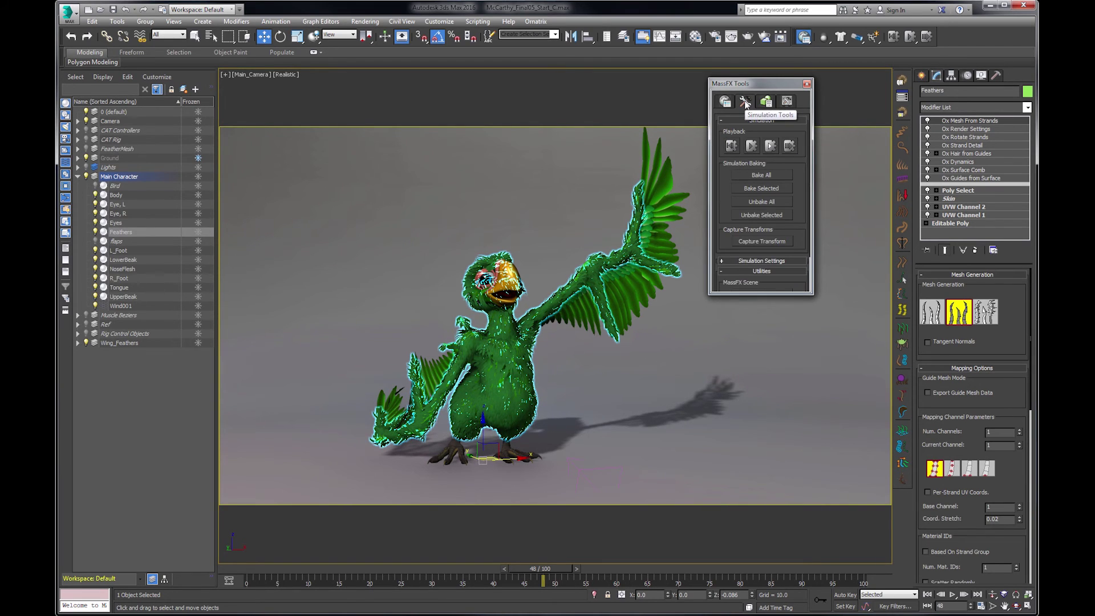
pyautogui.click(775, 176)
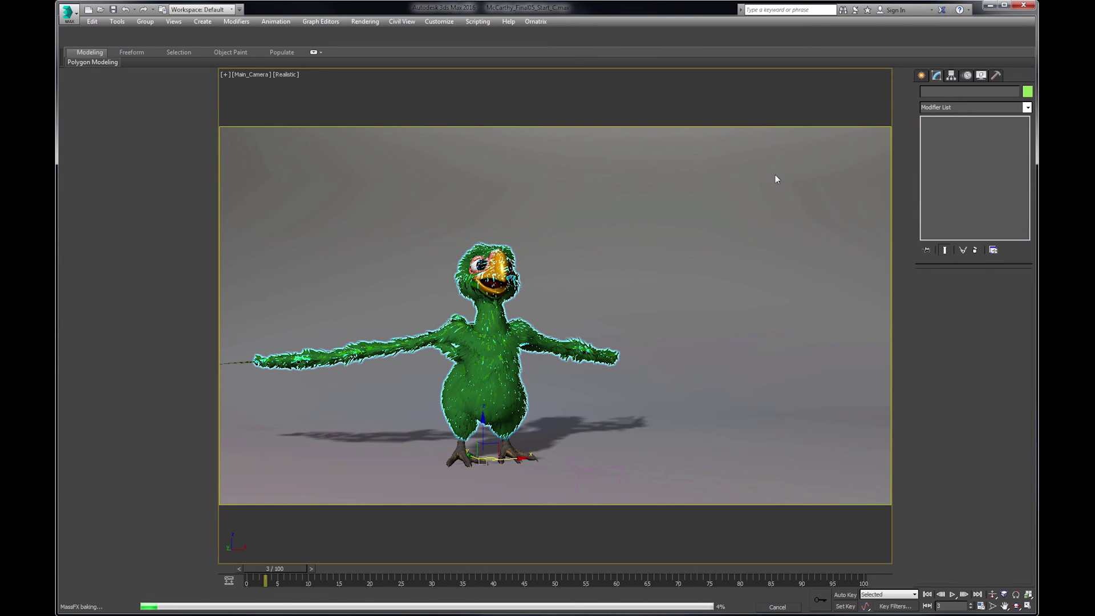
pyautogui.click(811, 94)
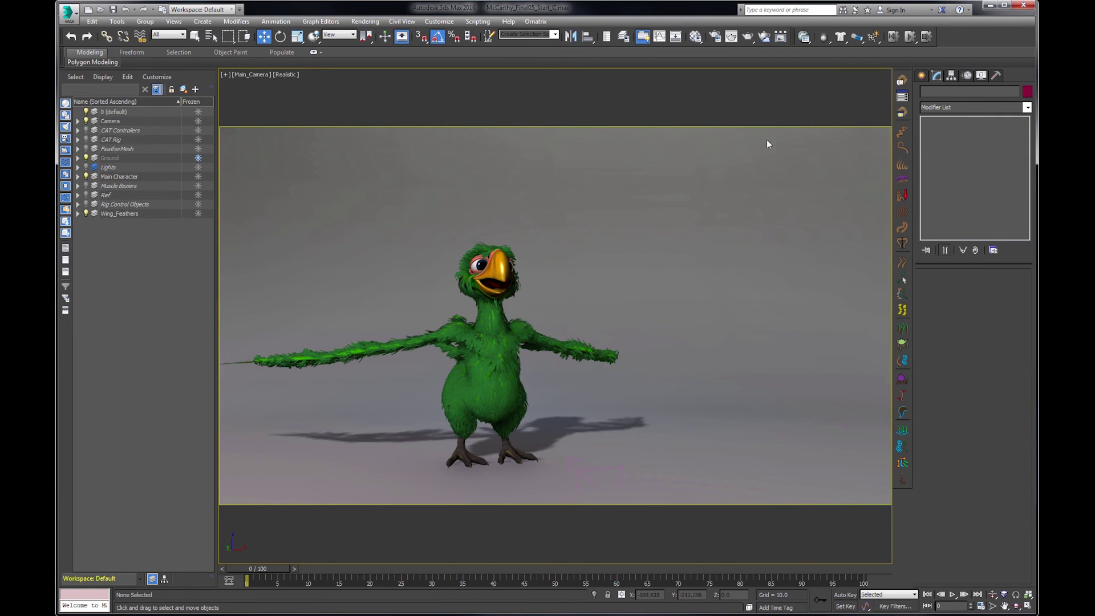
# - Play back the baked animation and check the playback options in Time Configuration
pyautogui.click(953, 595)
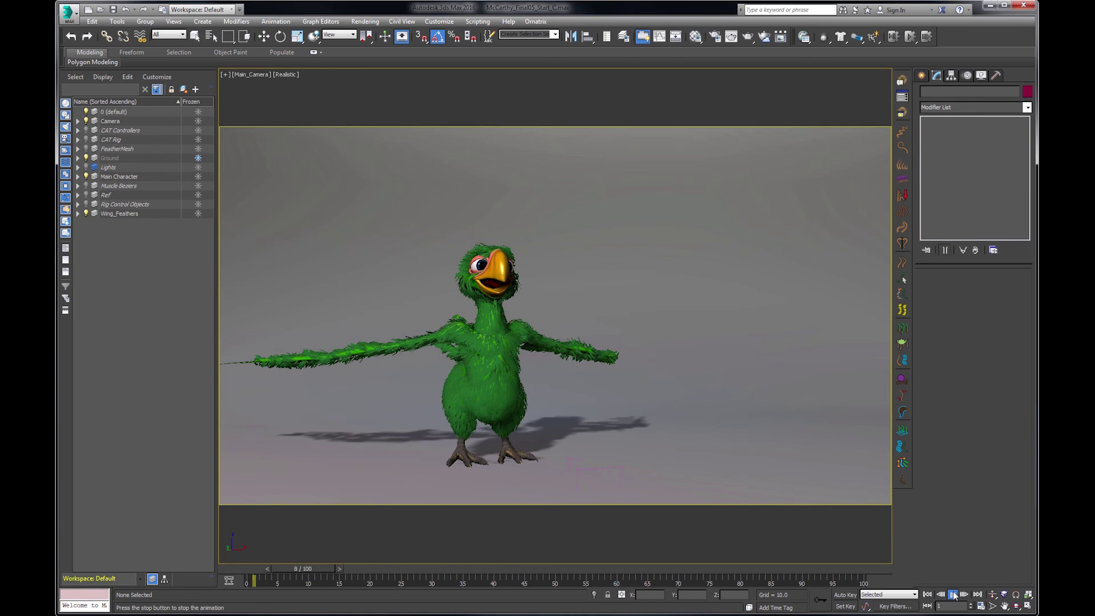
pyautogui.click(953, 595)
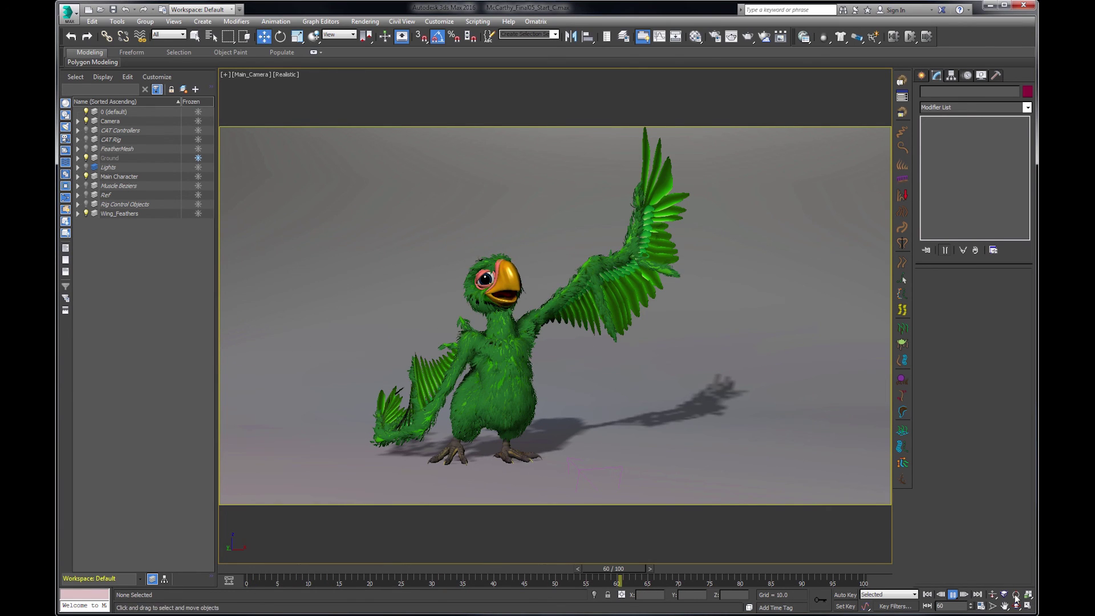
pyautogui.click(981, 606)
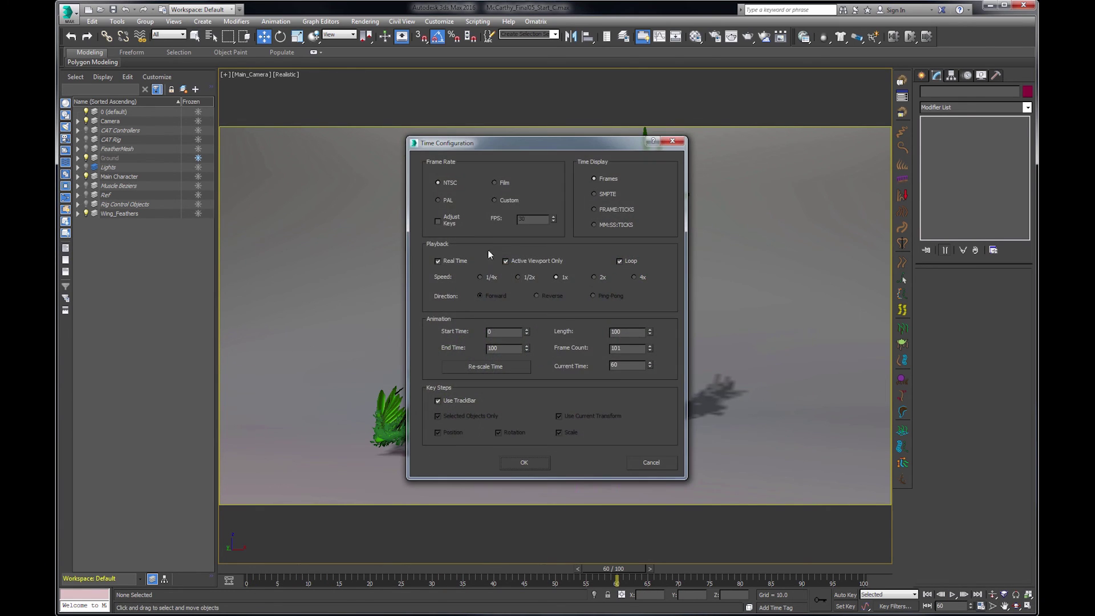
pyautogui.click(533, 459)
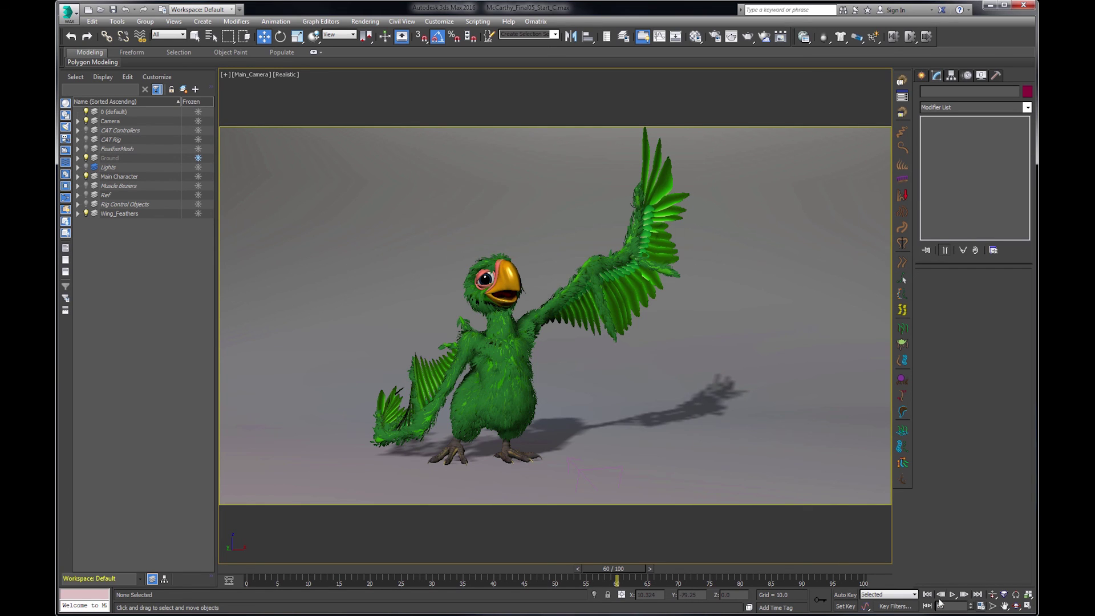
# - Return to frame 0 and replay the baked feather animation through the main camera
pyautogui.click(928, 595)
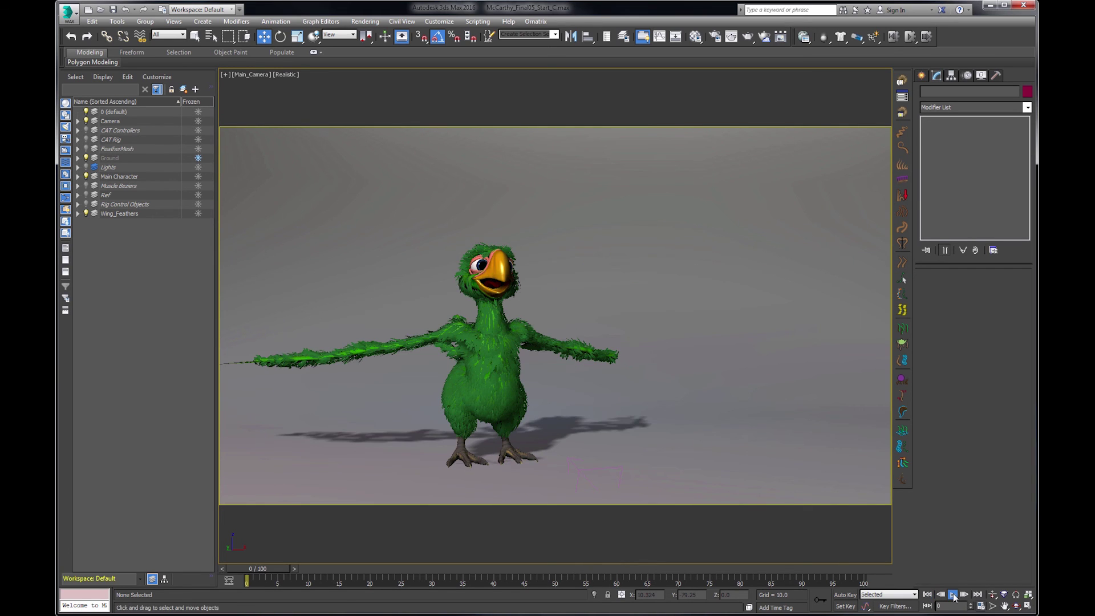
pyautogui.click(953, 595)
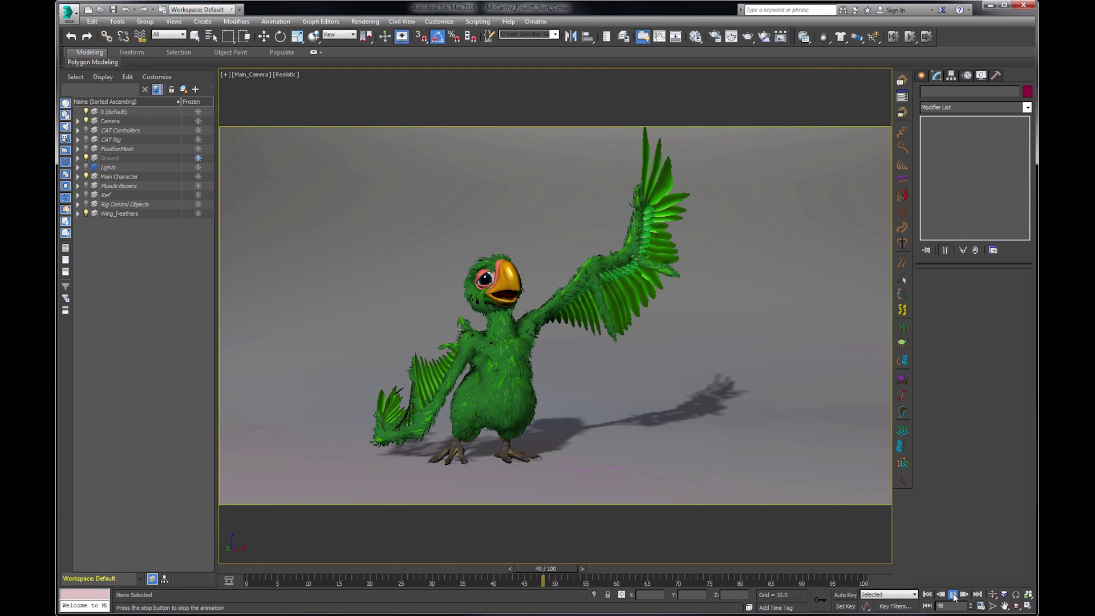
pyautogui.click(954, 595)
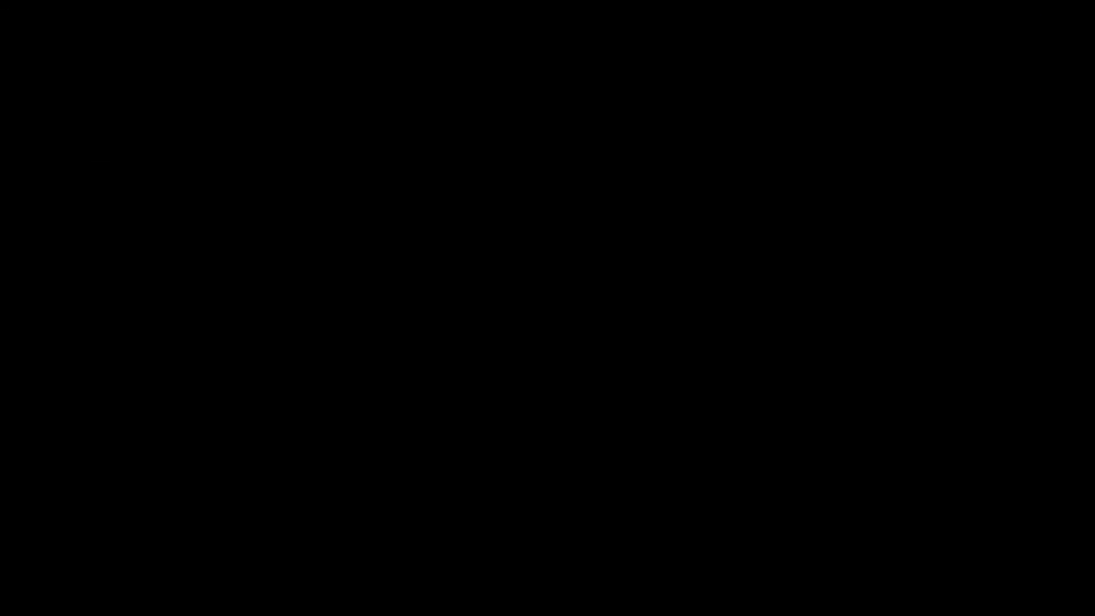